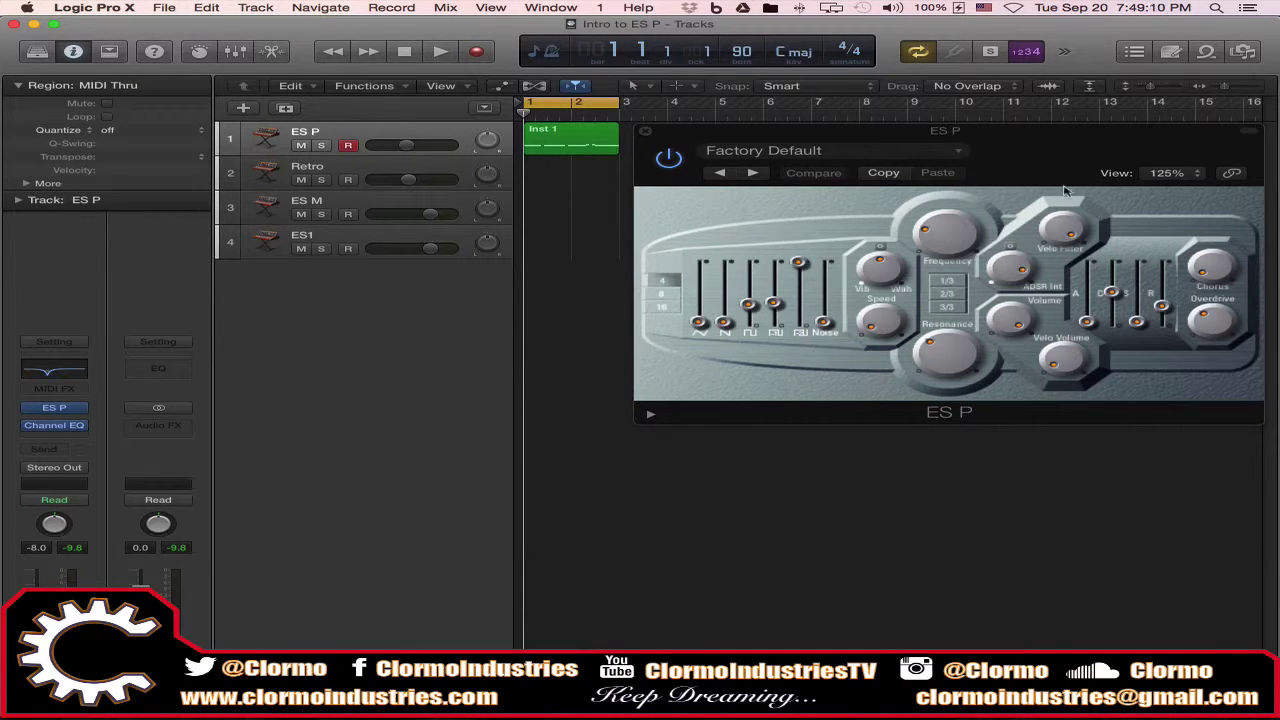
mouse_move(84, 412)
left_click(81, 411)
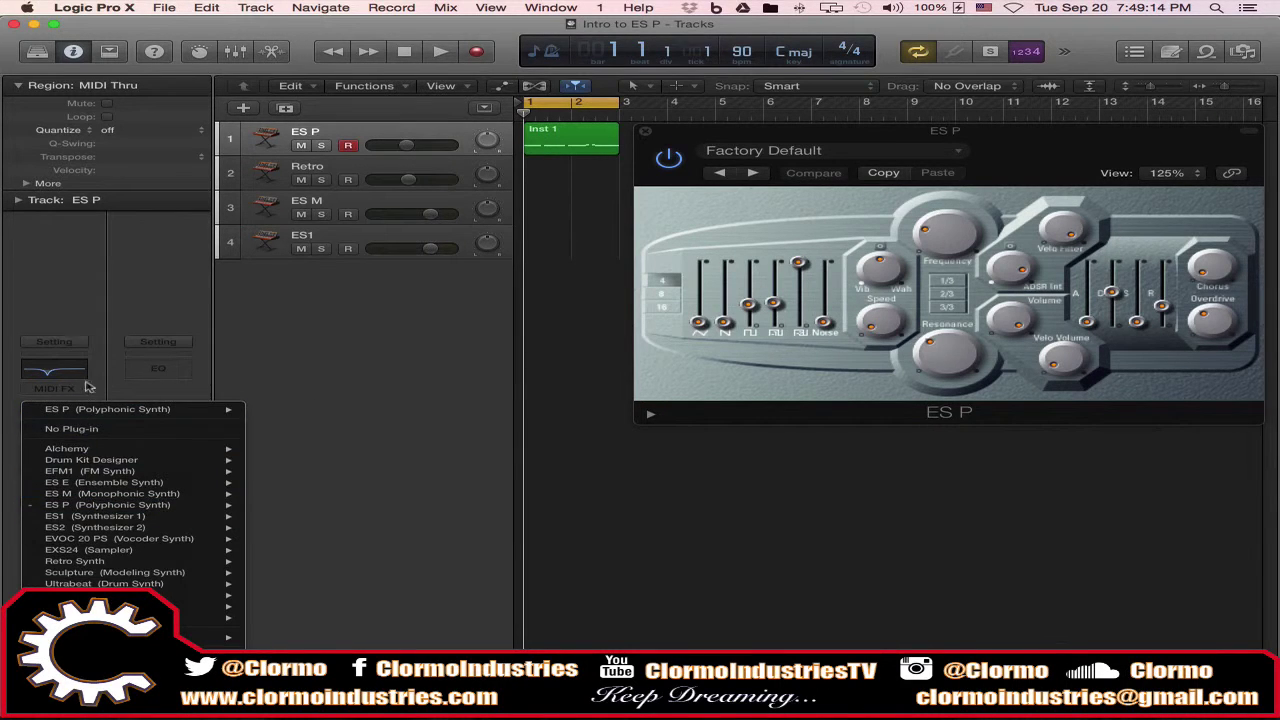
left_click(105, 390)
left_click(84, 411)
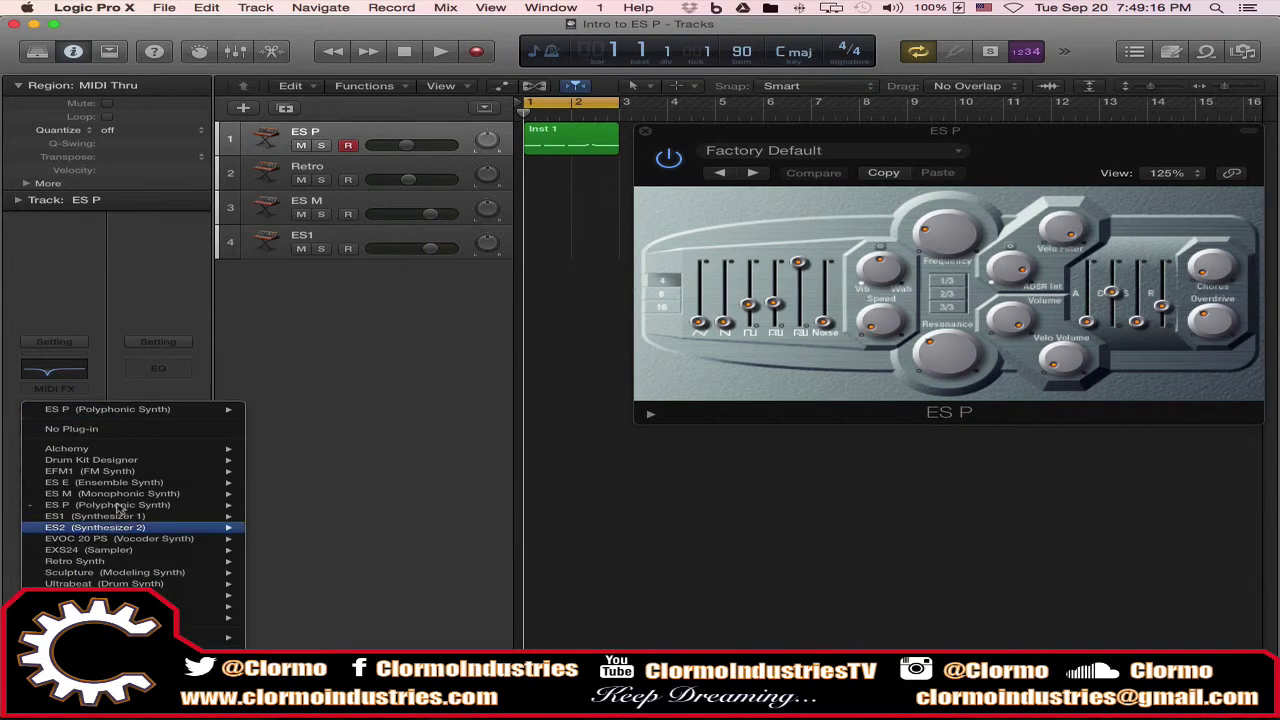
left_click(330, 162)
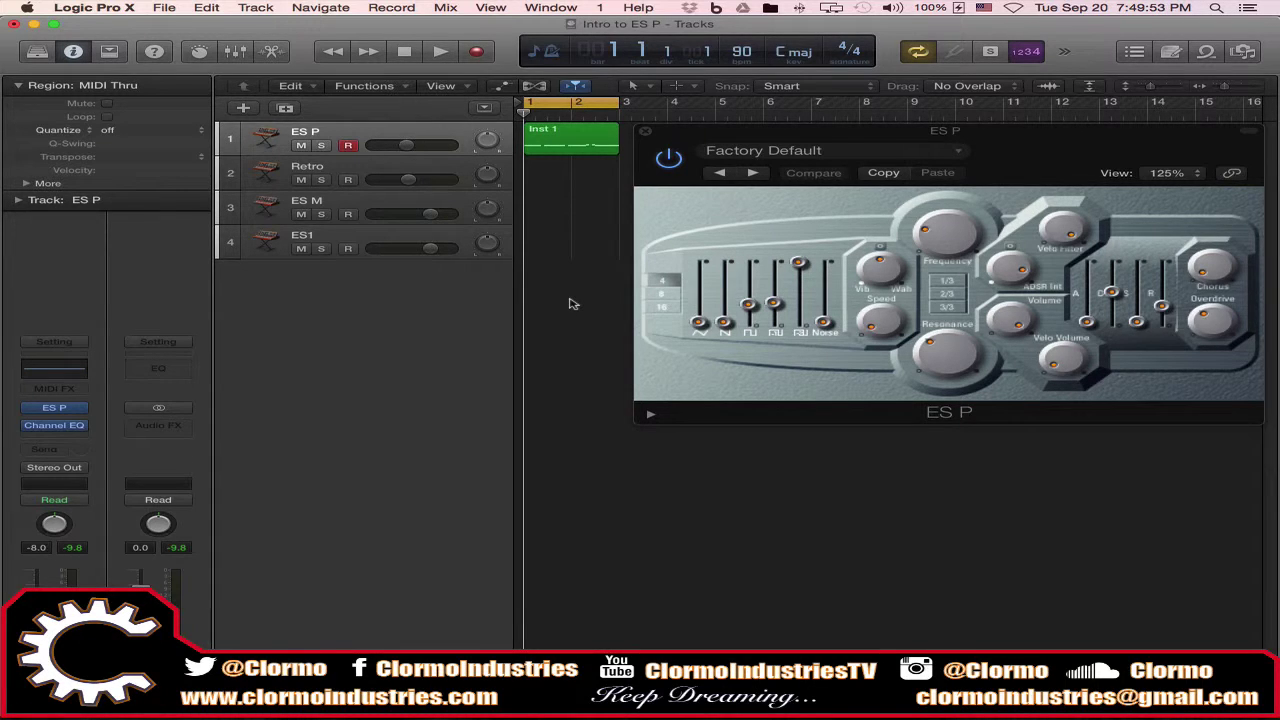
left_click(566, 143)
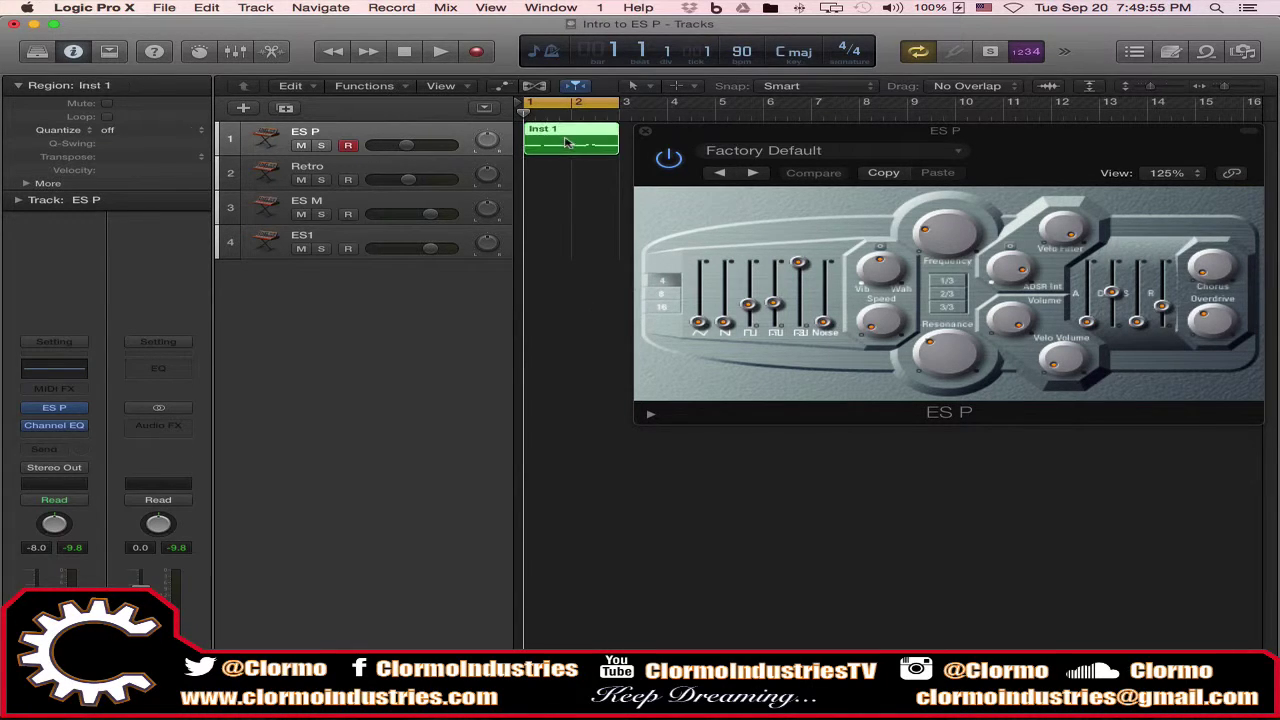
double_click(566, 143)
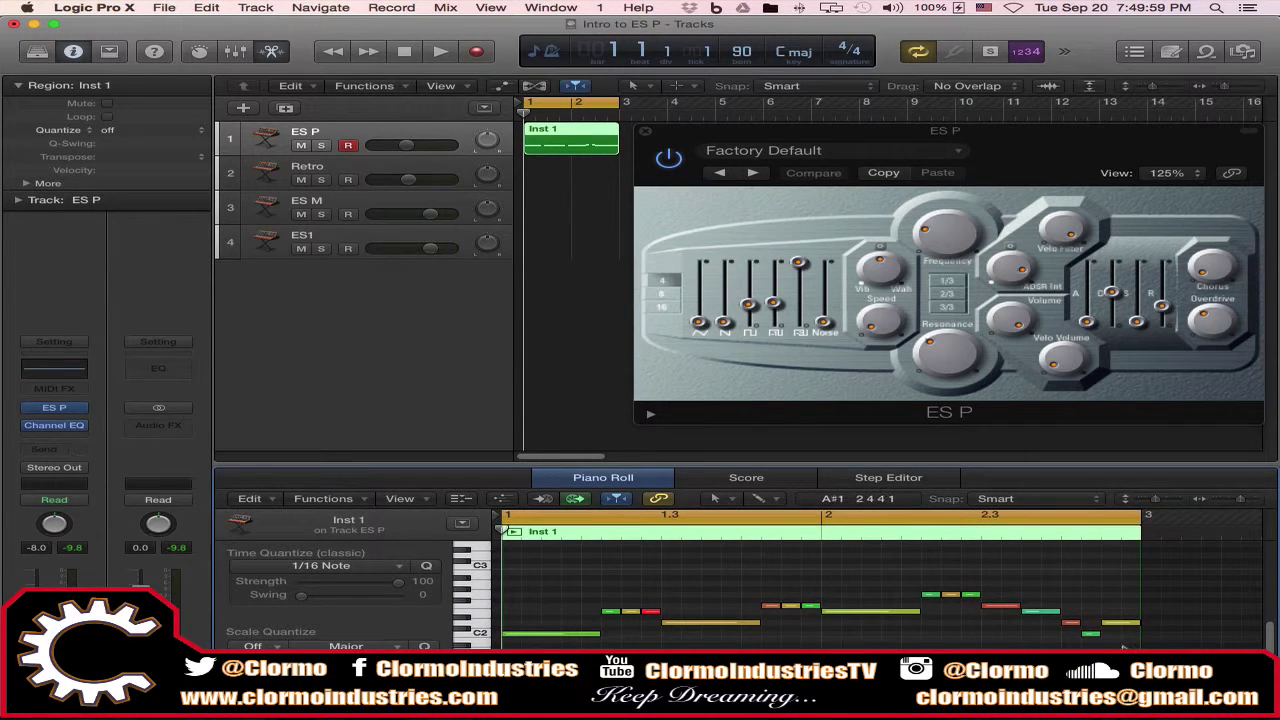
key("e")
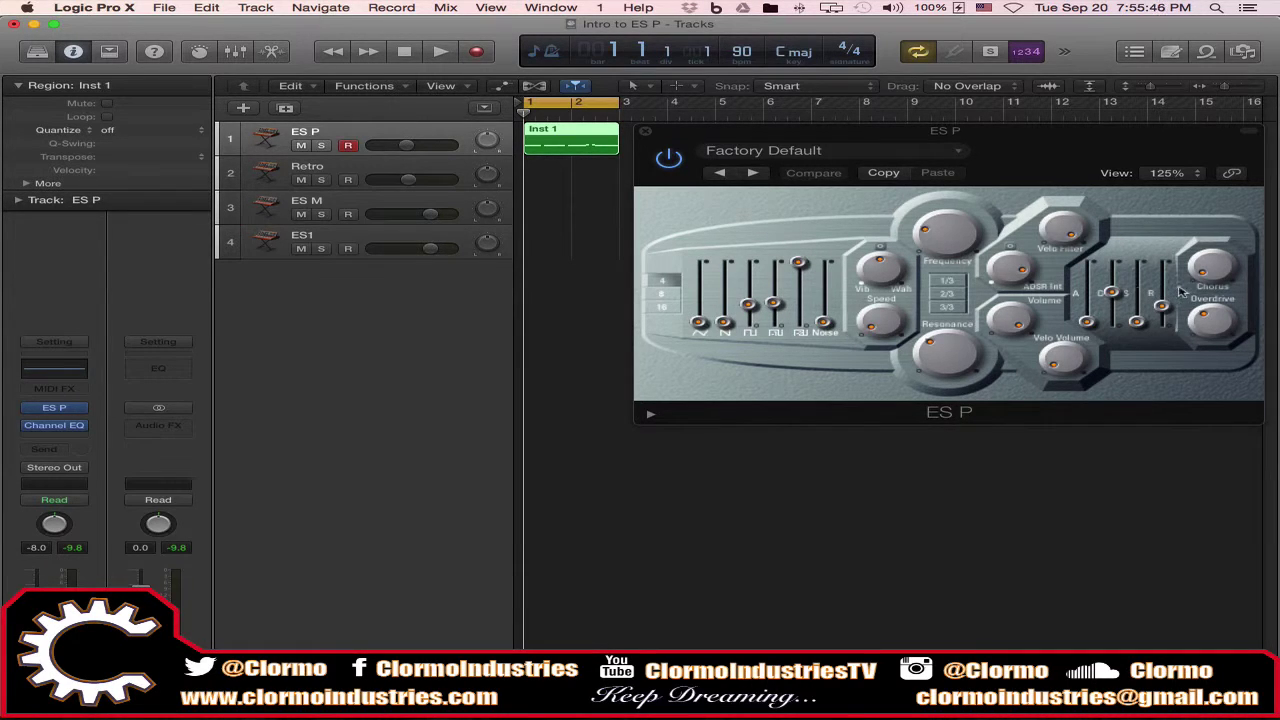
left_click(362, 209)
- Open the ES M synth window and move it over the track list beside ES P
left_click(54, 412)
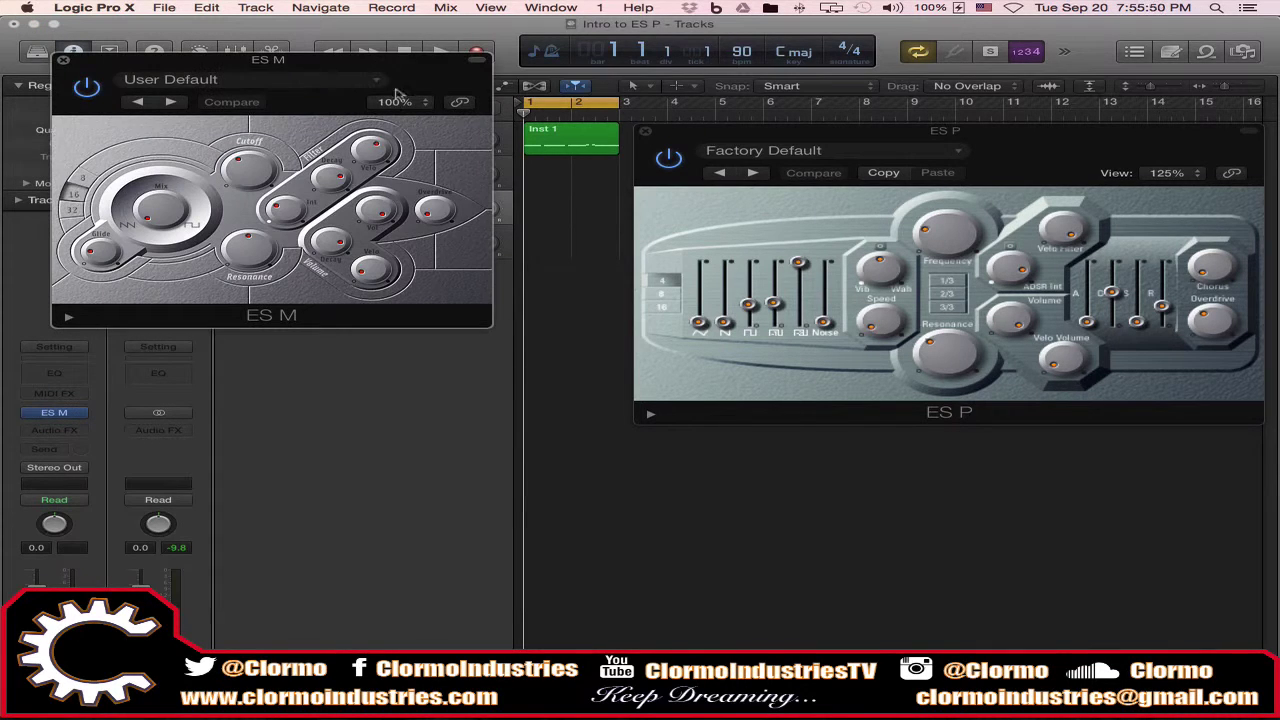
left_click_drag(338, 70, 475, 171)
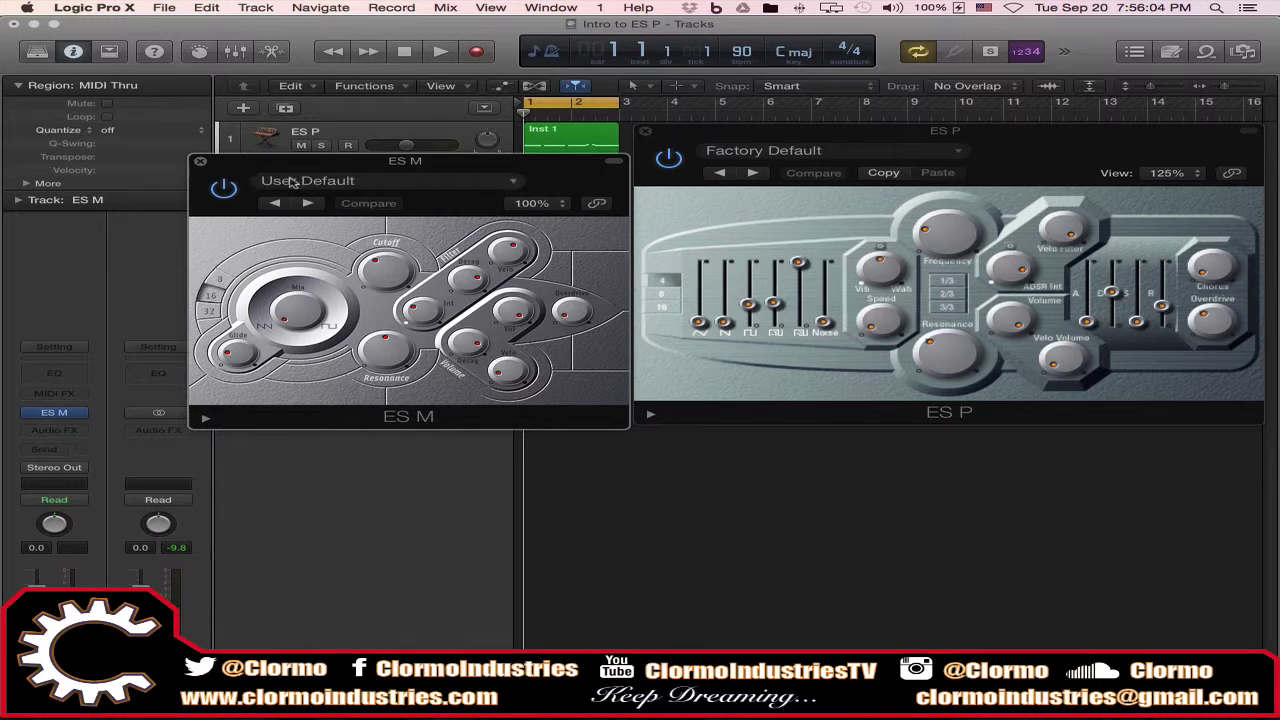
- Close ES M, briefly open and close the Retro Synth, then select the ES1 track
left_click(200, 161)
left_click(358, 170)
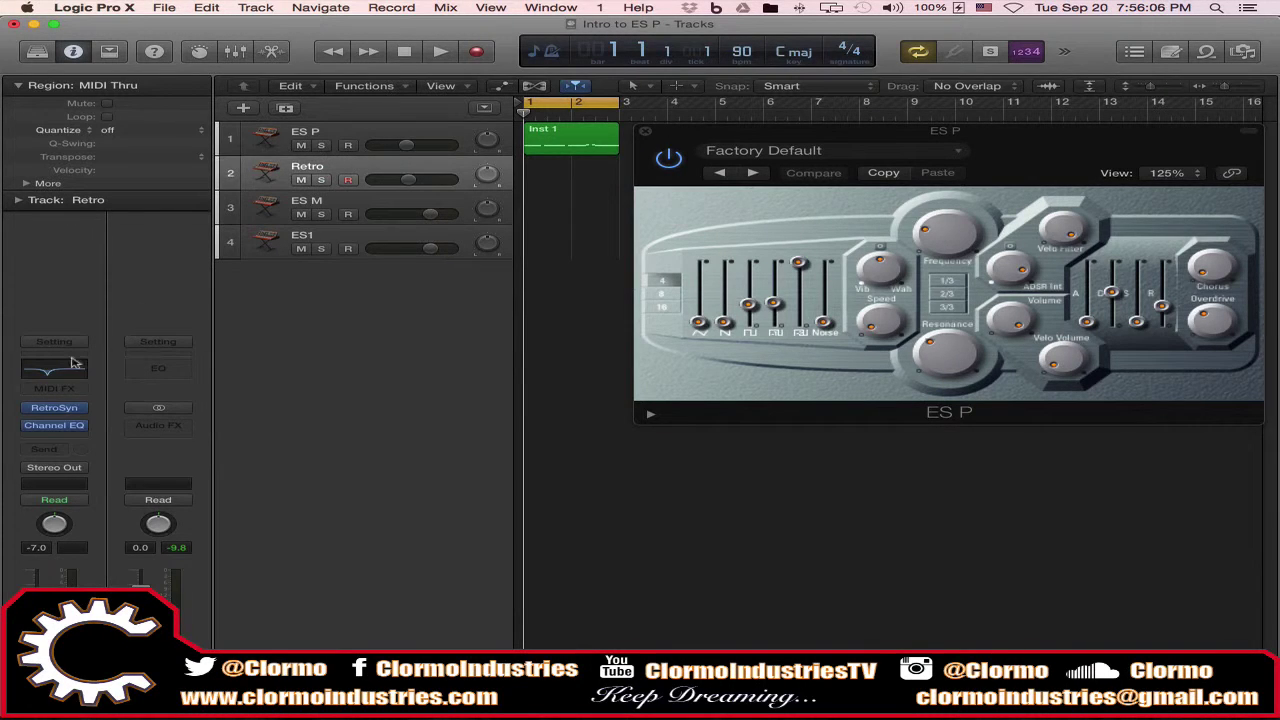
left_click(55, 412)
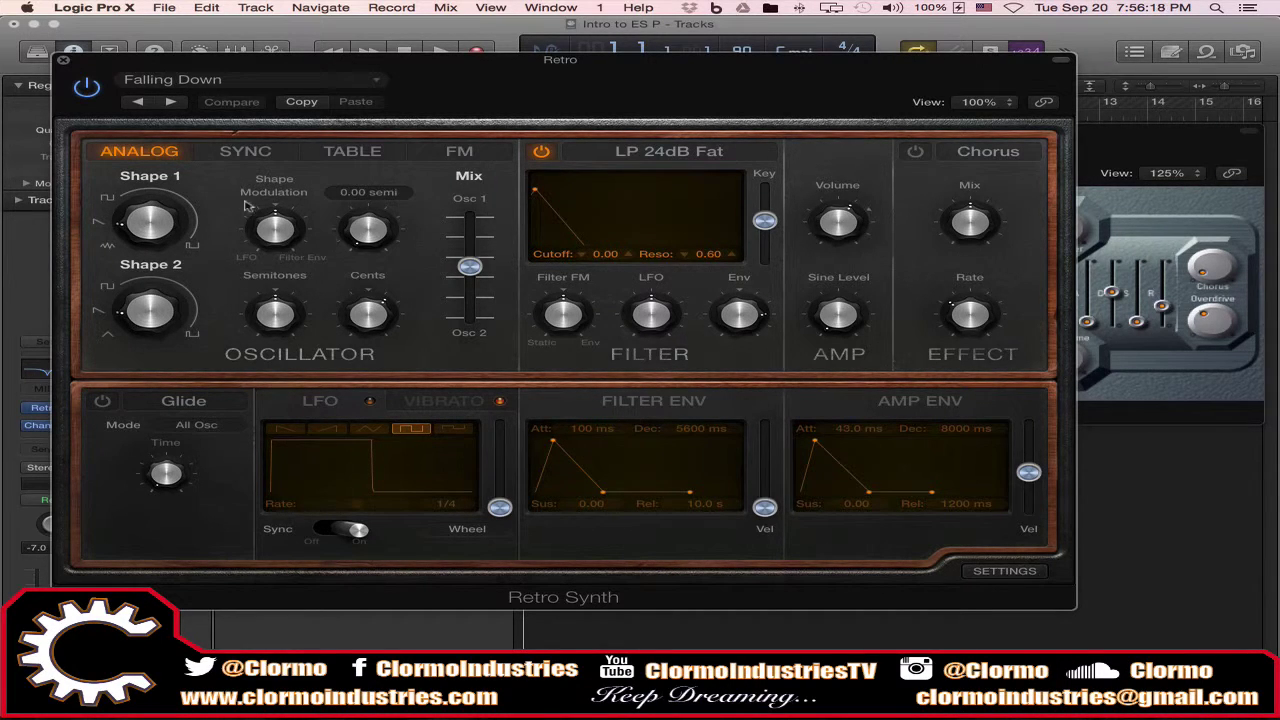
left_click(63, 60)
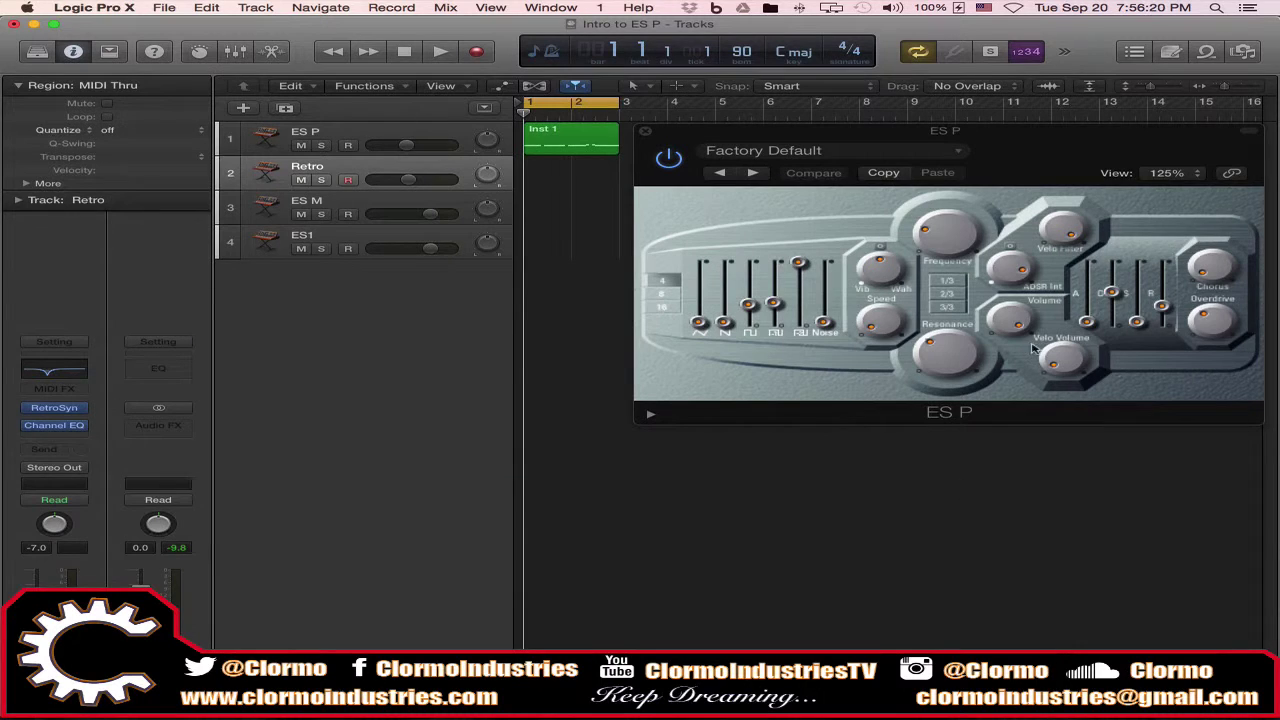
left_click(330, 234)
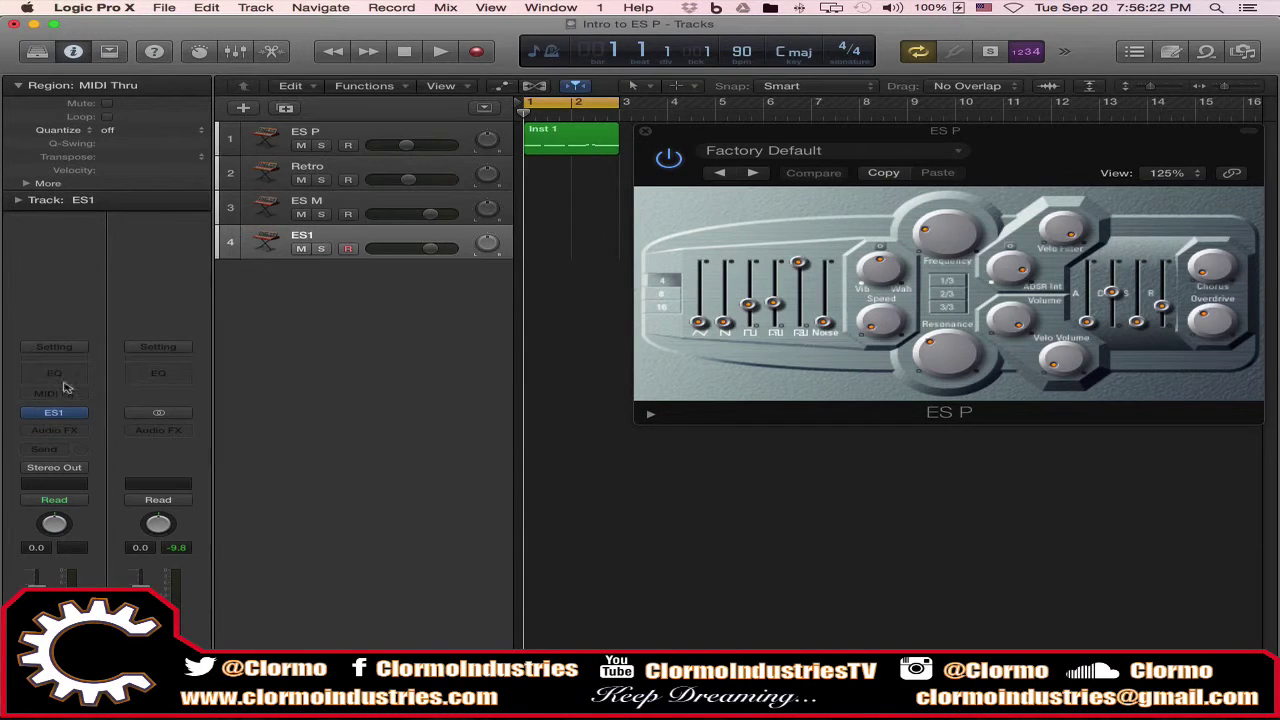
left_click(60, 411)
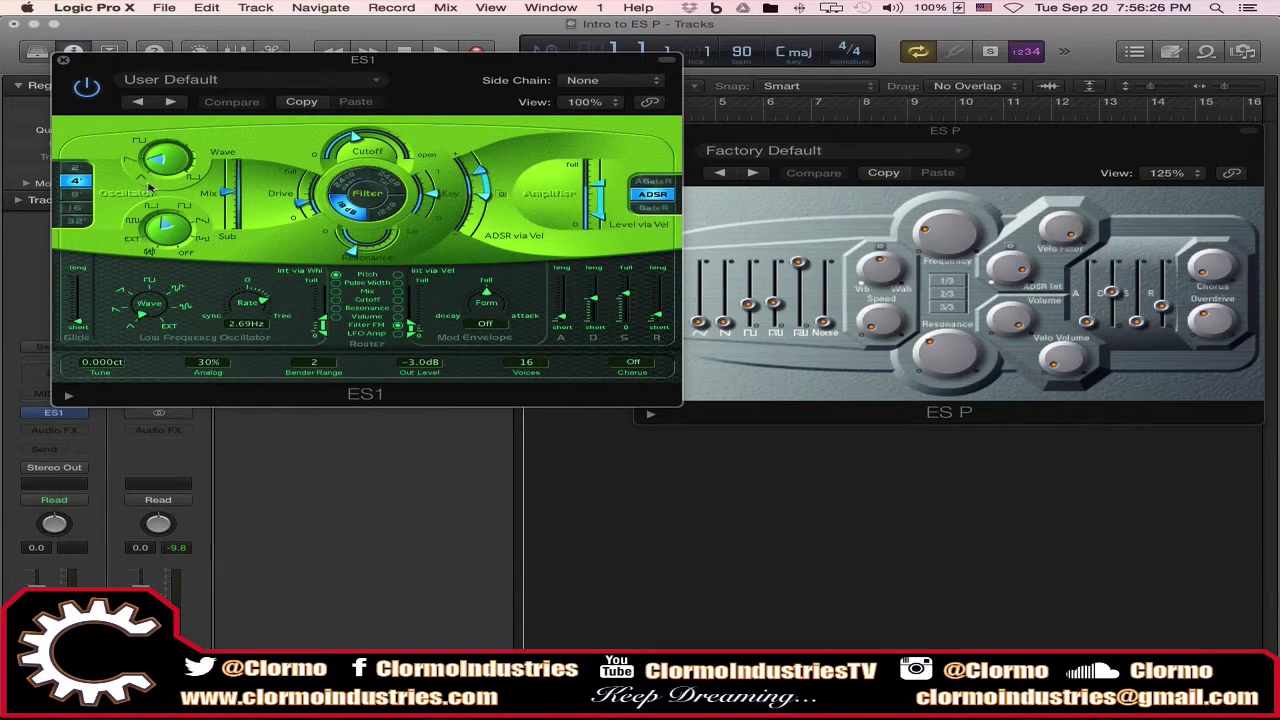
left_click(63, 62)
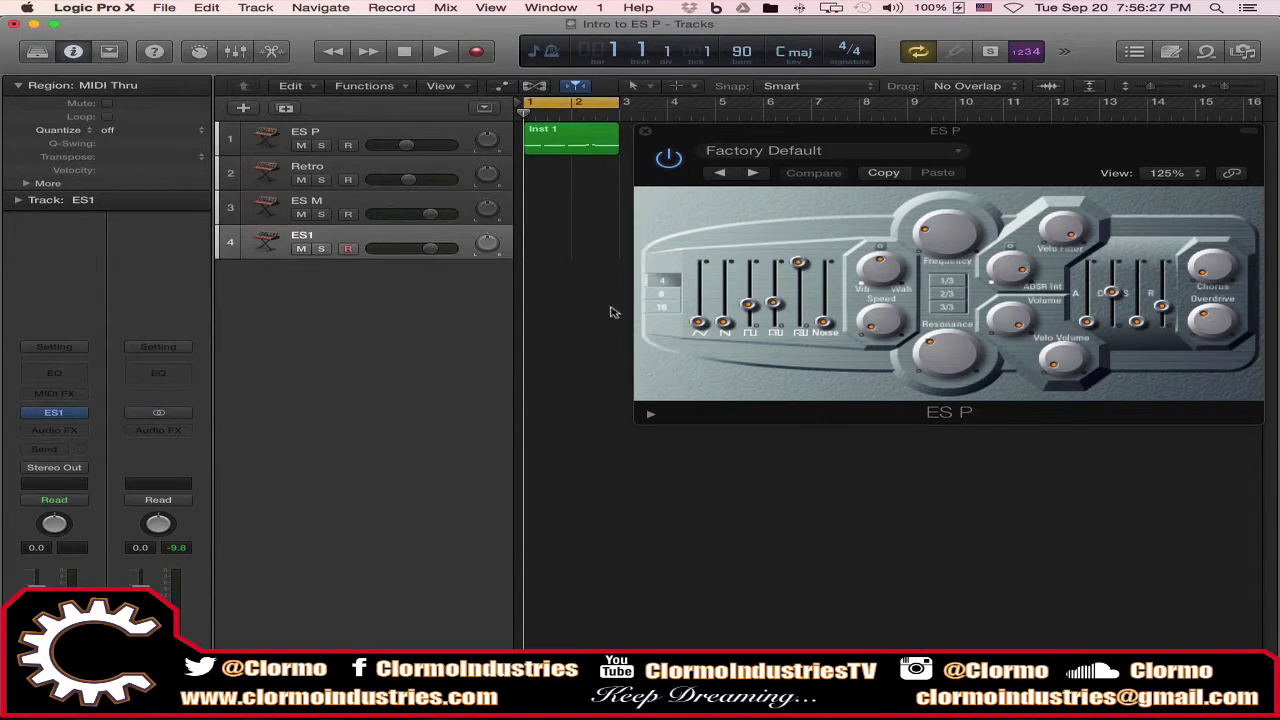
left_click(675, 296)
- Nudge the ES M Mix knob up slightly, close ES M, and raise the ES P Noise level
left_click(390, 206)
left_click(54, 412)
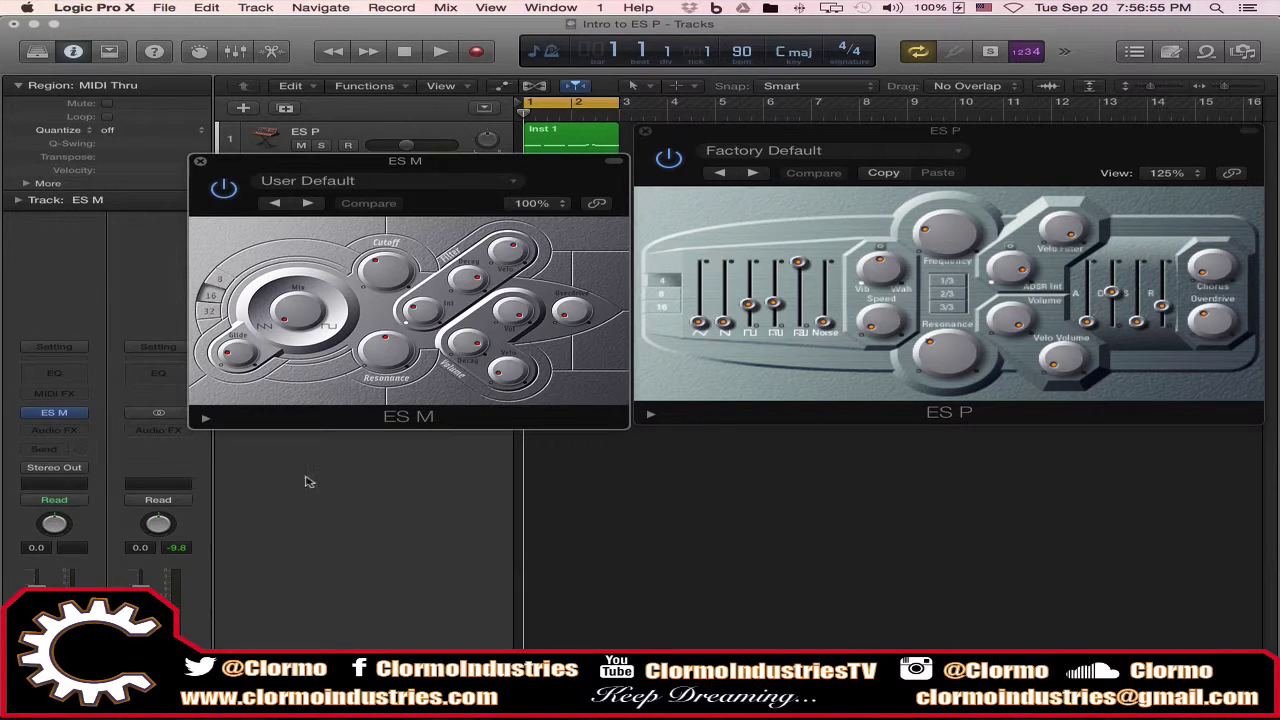
left_click_drag(290, 330, 298, 318)
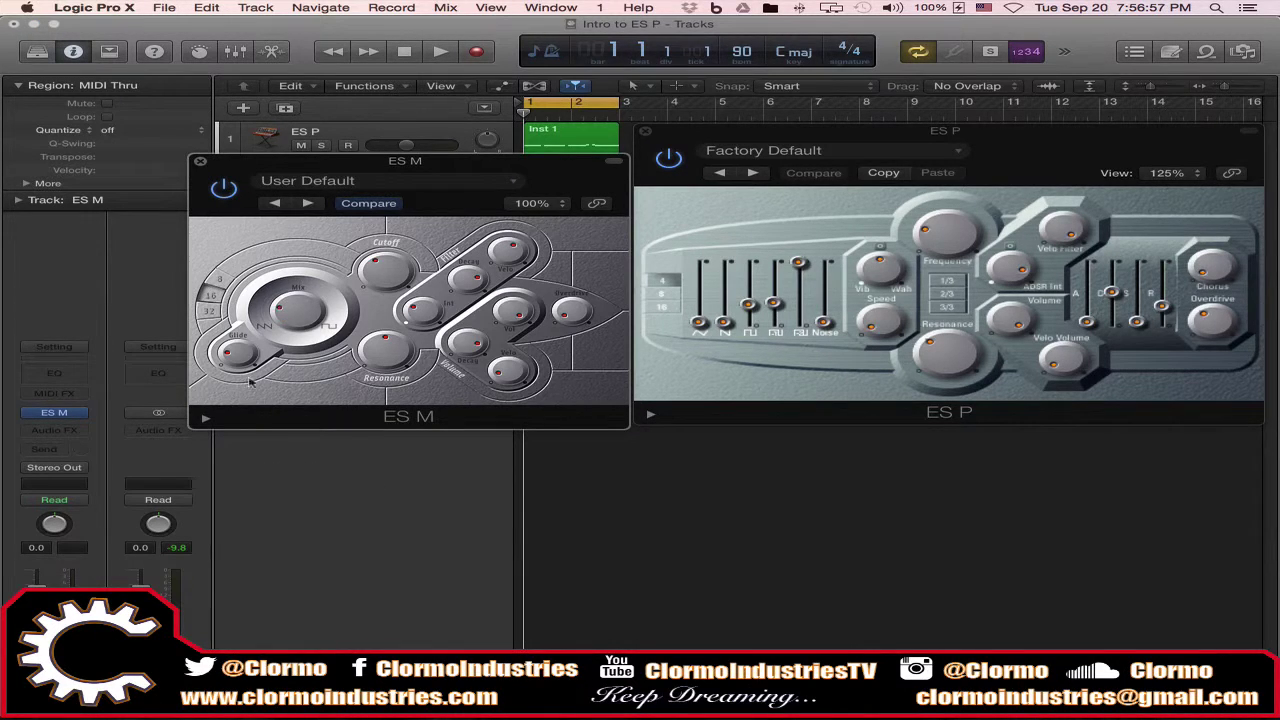
left_click(201, 164)
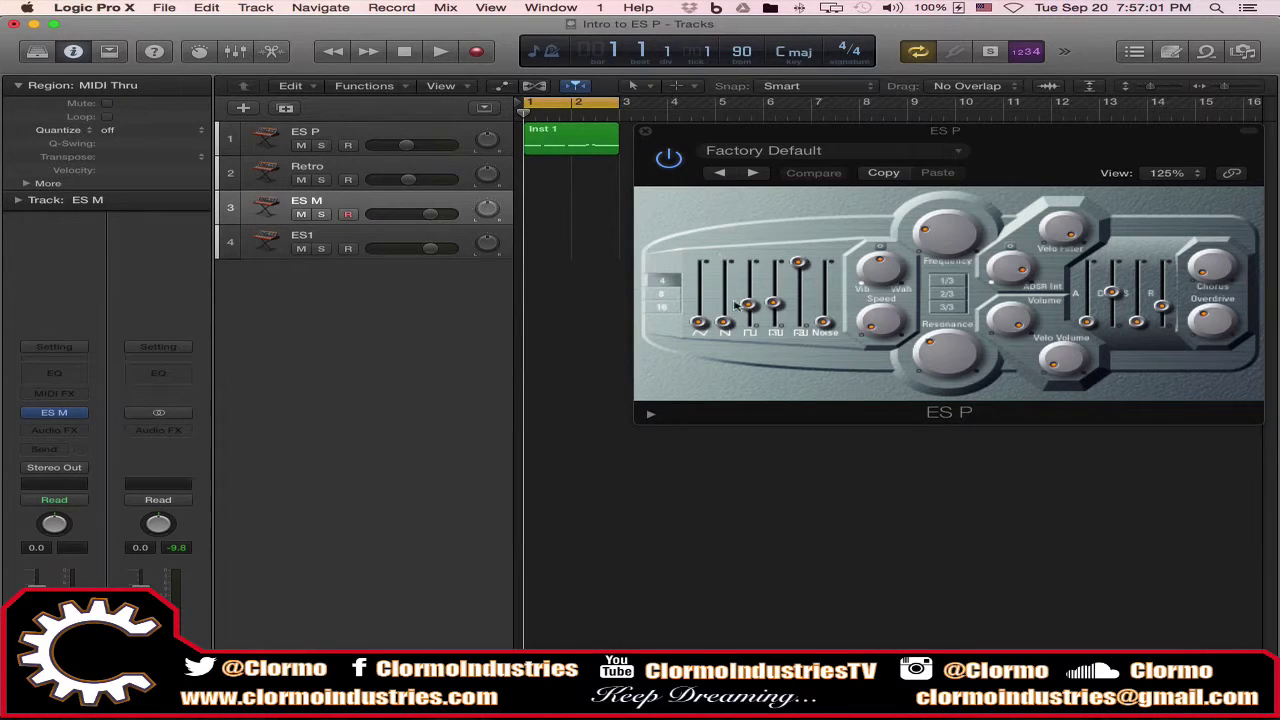
mouse_move(823, 323)
left_mouse_down()
mouse_move(826, 298)
mouse_move(830, 328)
left_mouse_up()
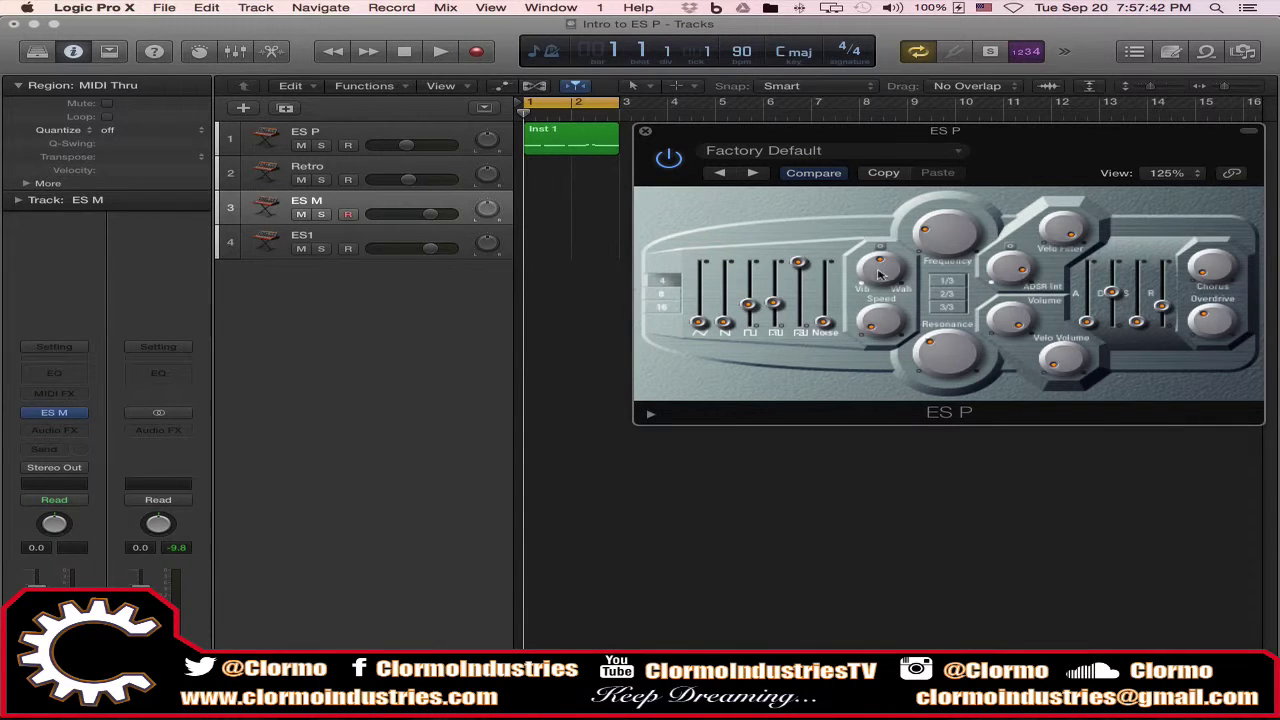
- Lower the ES P Vib/Wah depth and bring the triangle waveform up to about half
left_click_drag(878, 272, 893, 196)
left_click_drag(725, 322, 699, 322)
left_click(348, 240)
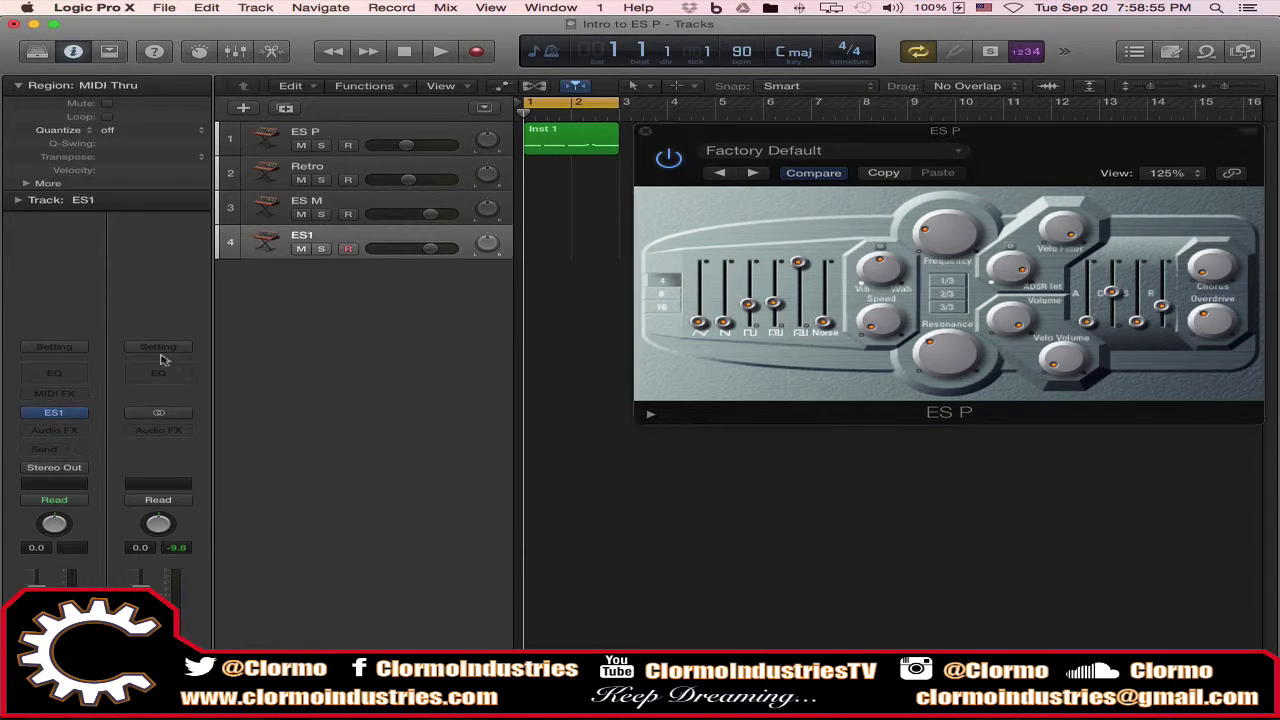
left_click(60, 412)
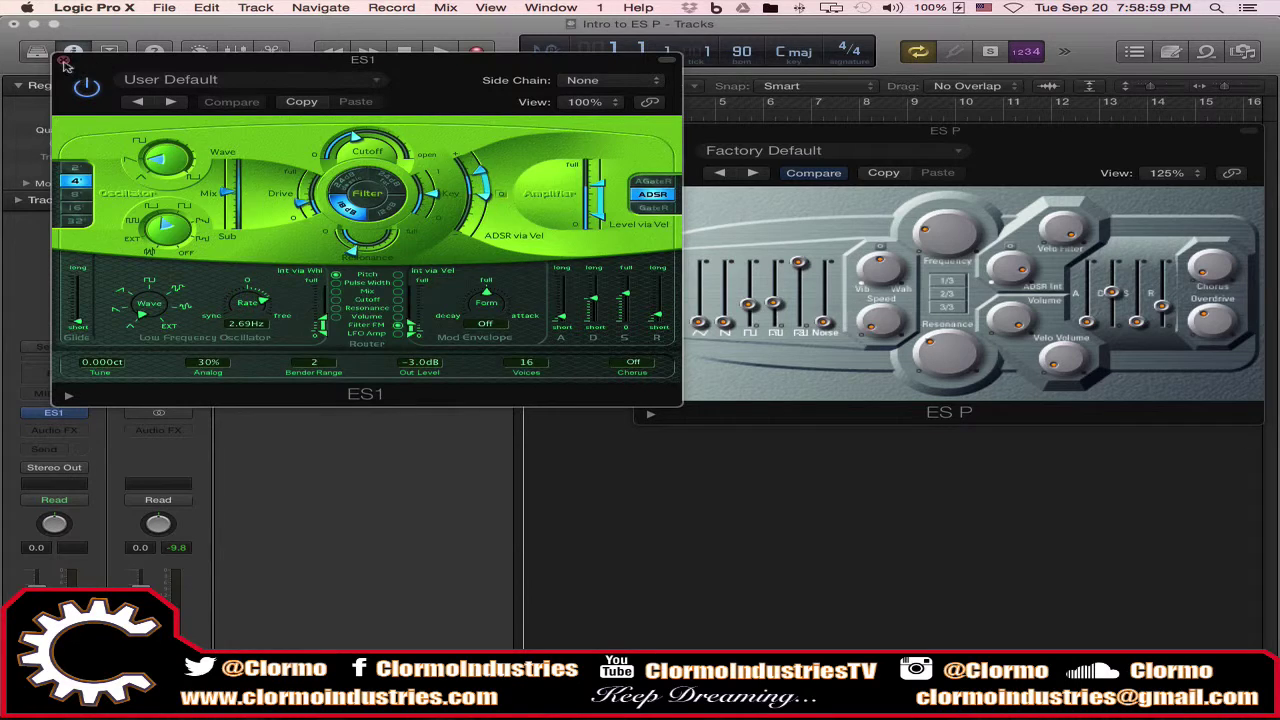
left_click(63, 60)
left_click(345, 170)
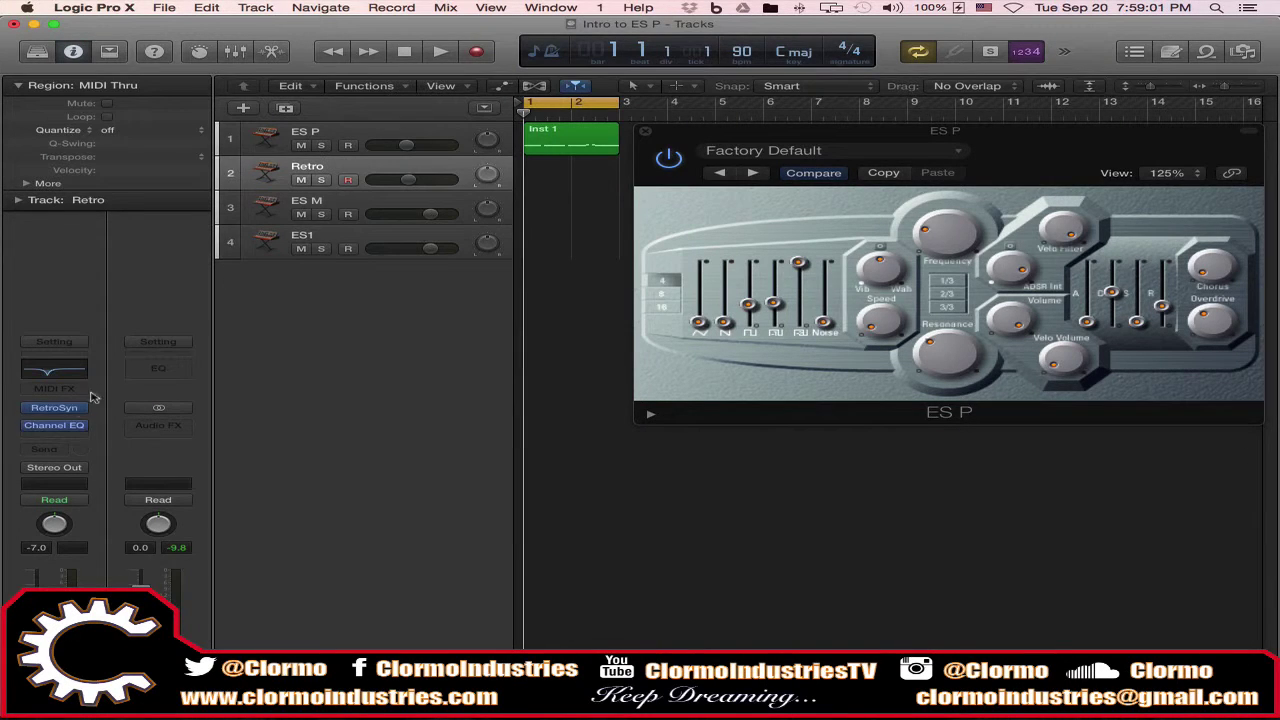
left_click(58, 412)
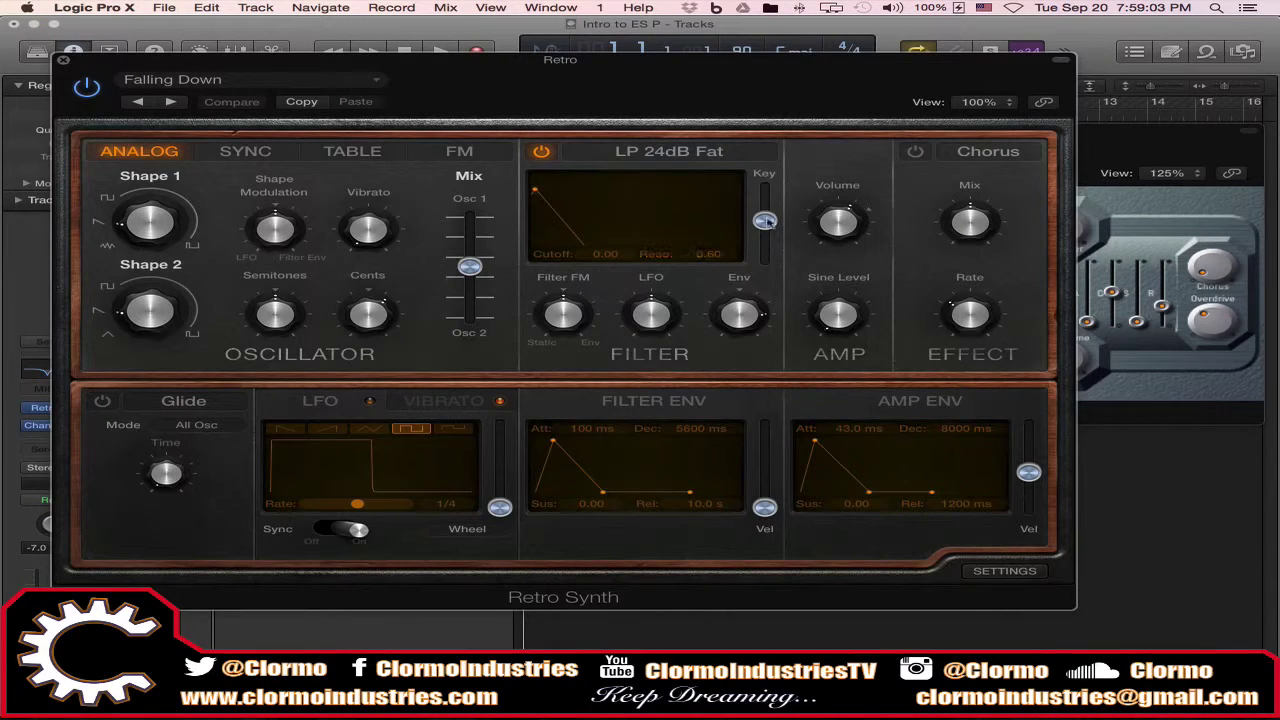
left_click(63, 60)
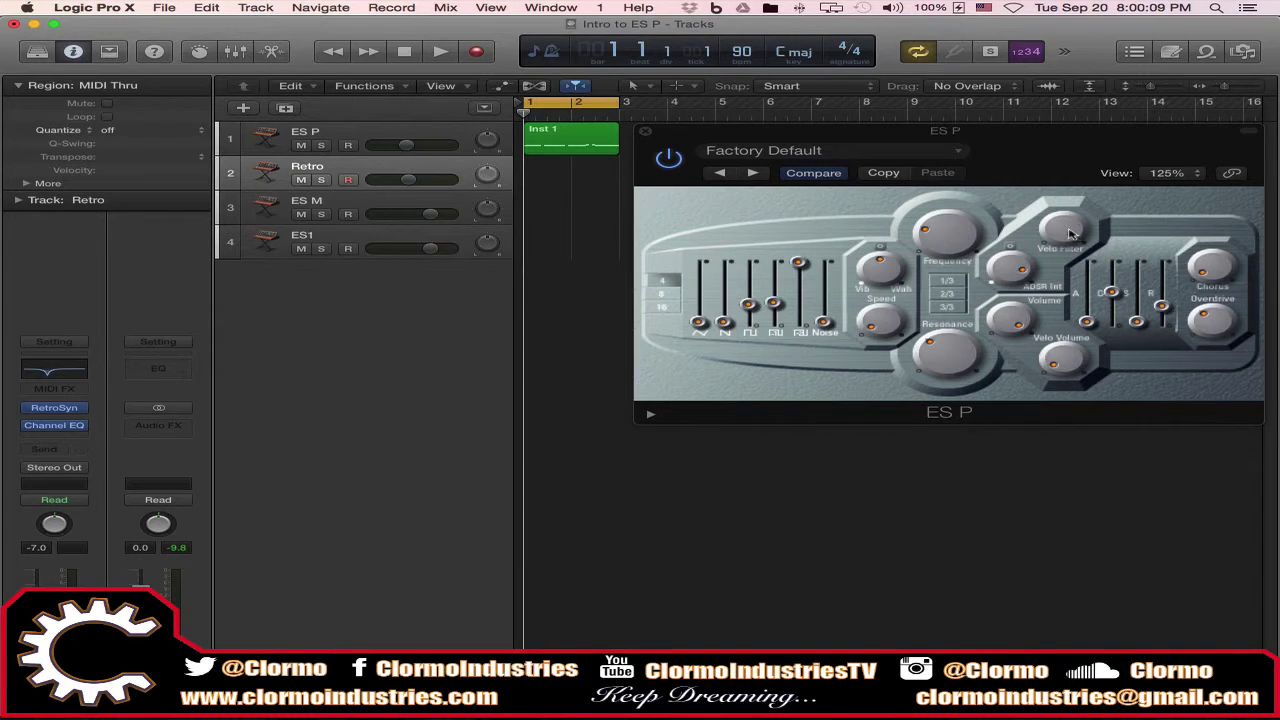
left_click(1072, 234)
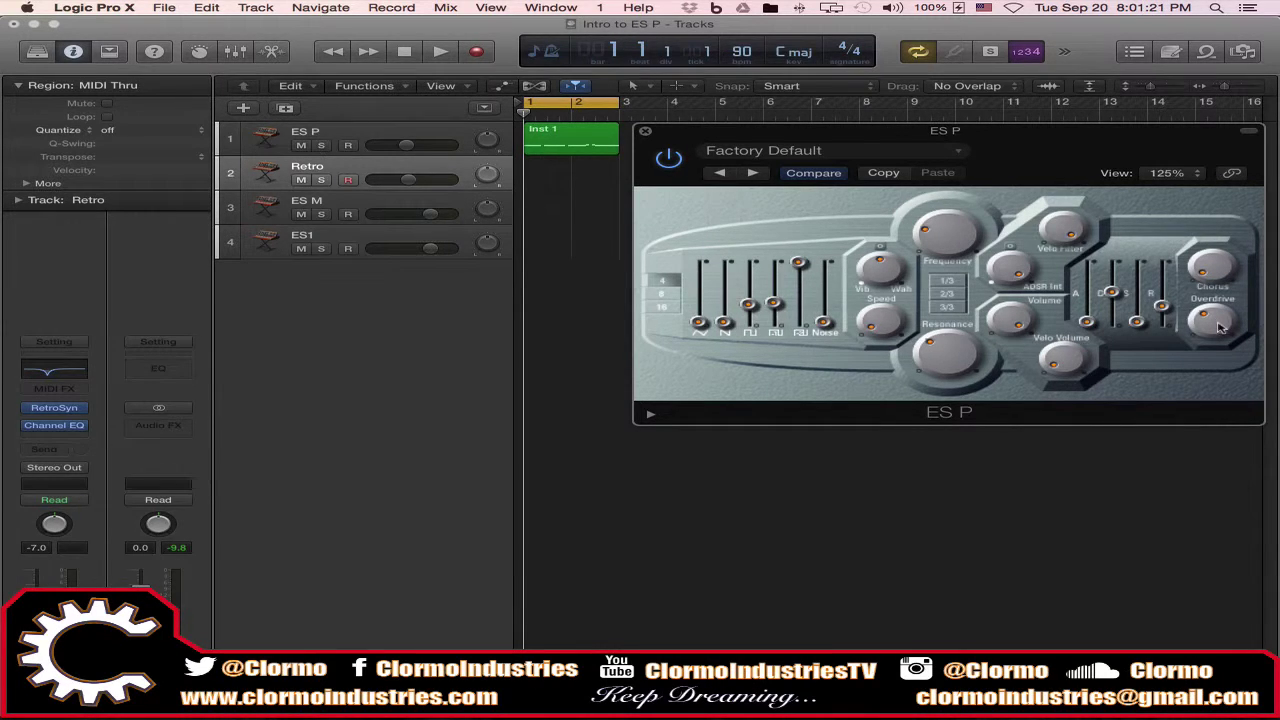
- Recall the ES P default settings, start playback, and dismiss the preset list unchanged
left_click(835, 158)
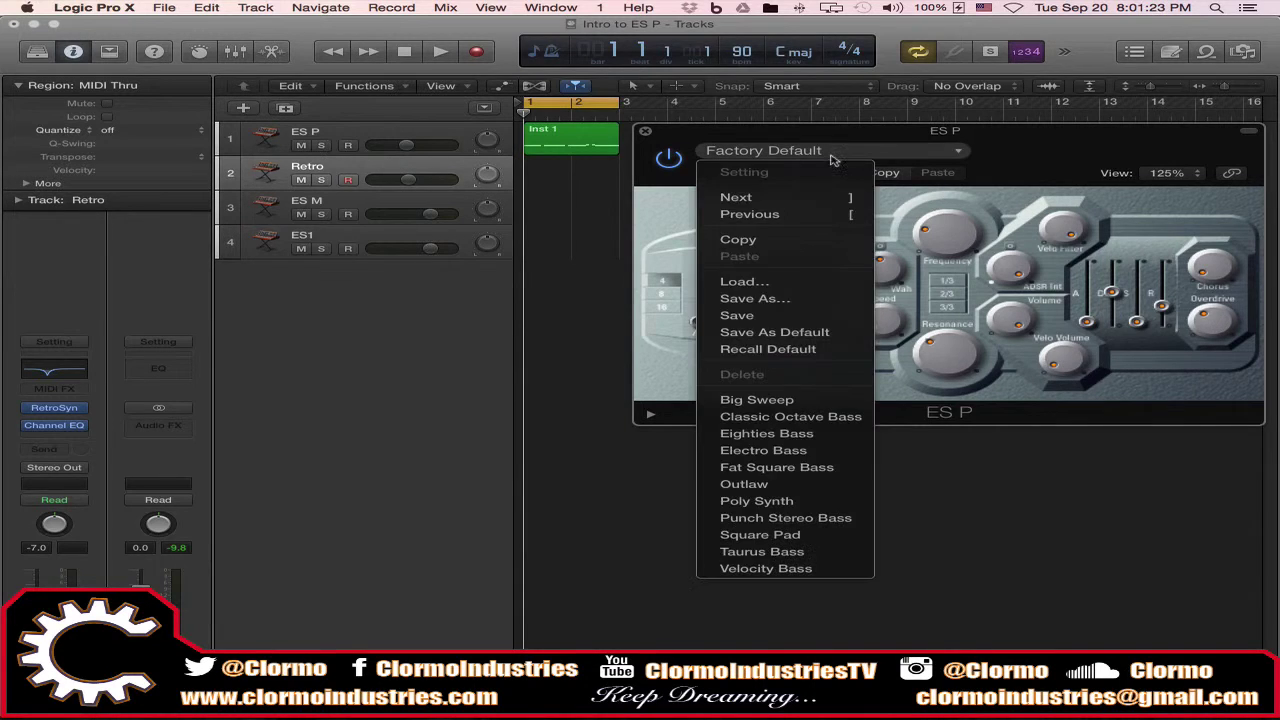
left_click(776, 349)
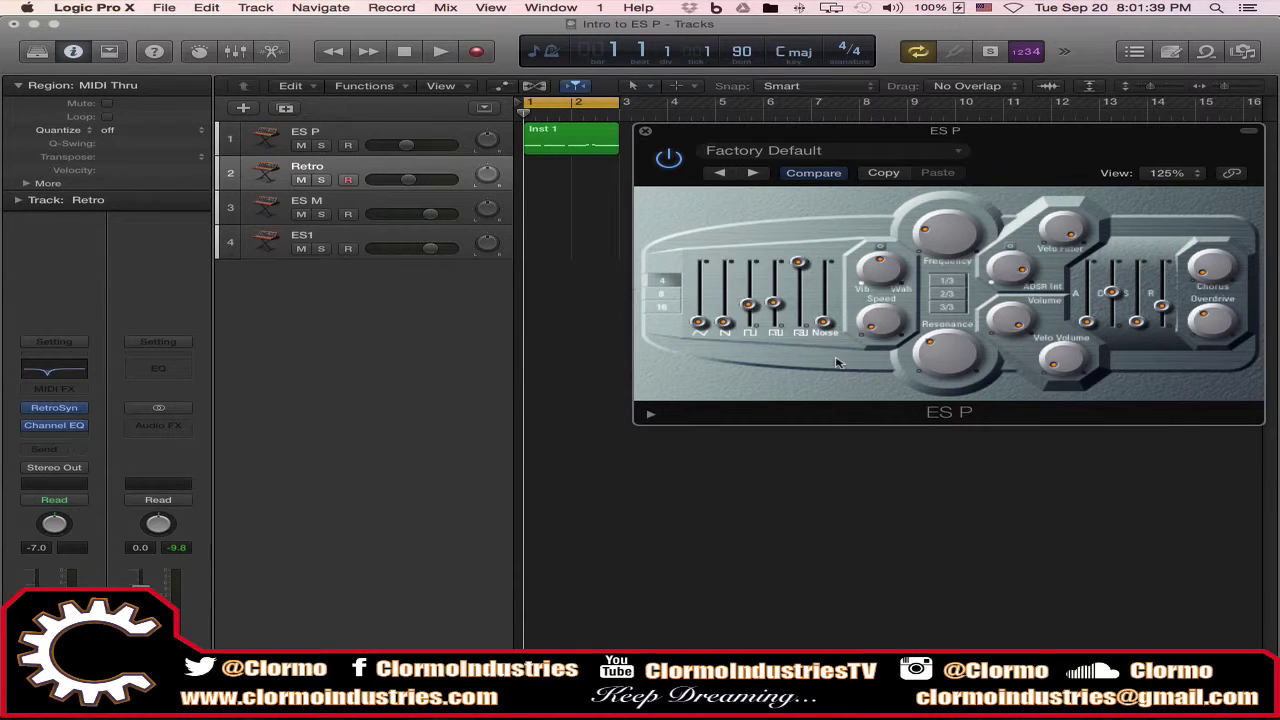
key("space")
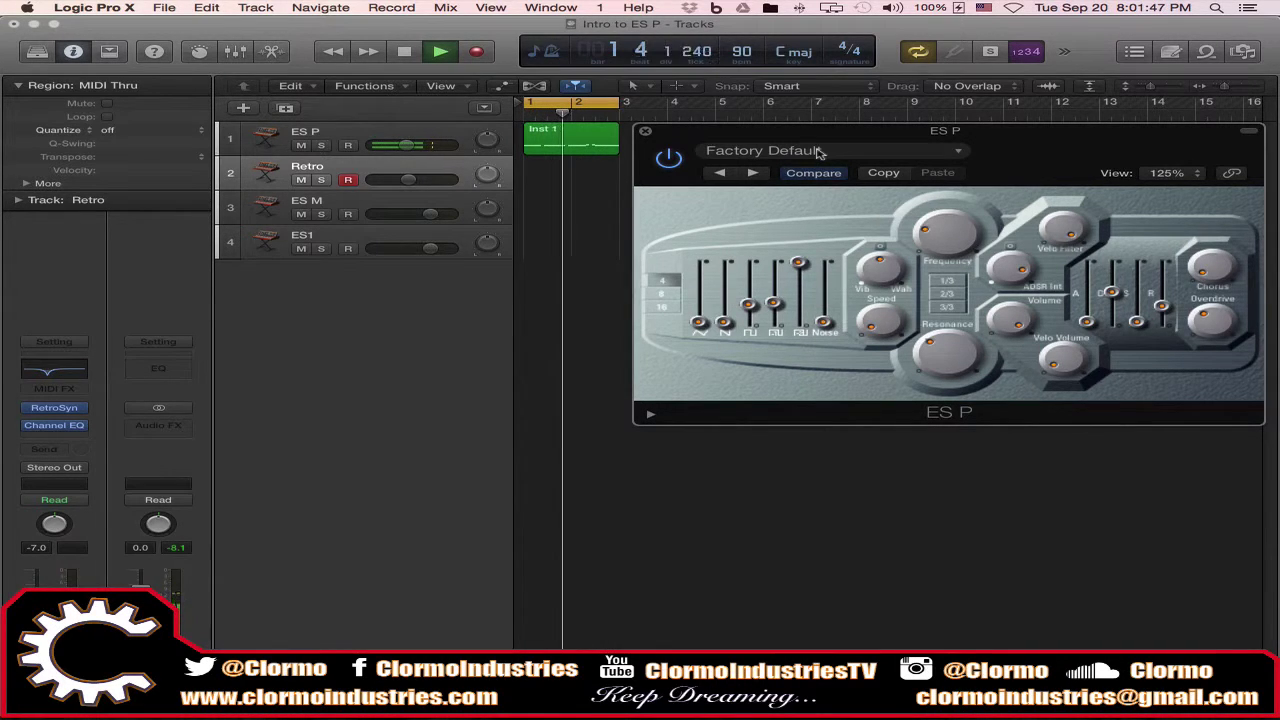
left_click(875, 155)
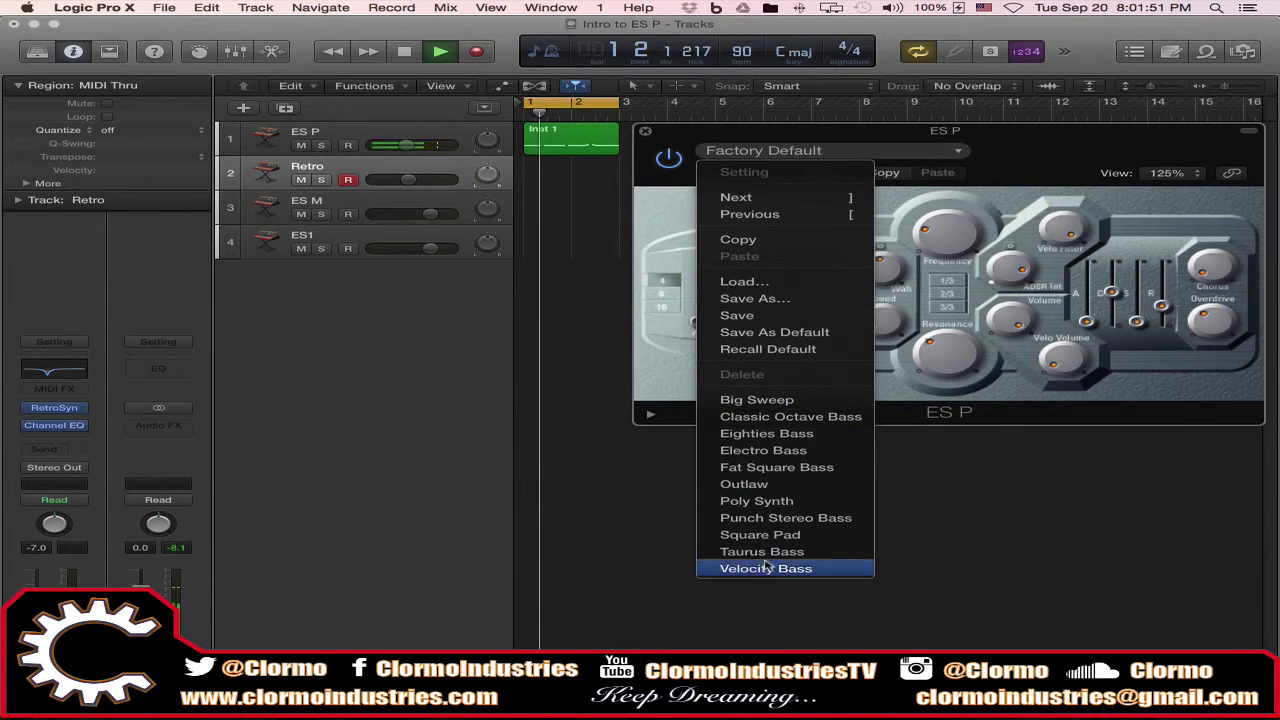
left_click(985, 415)
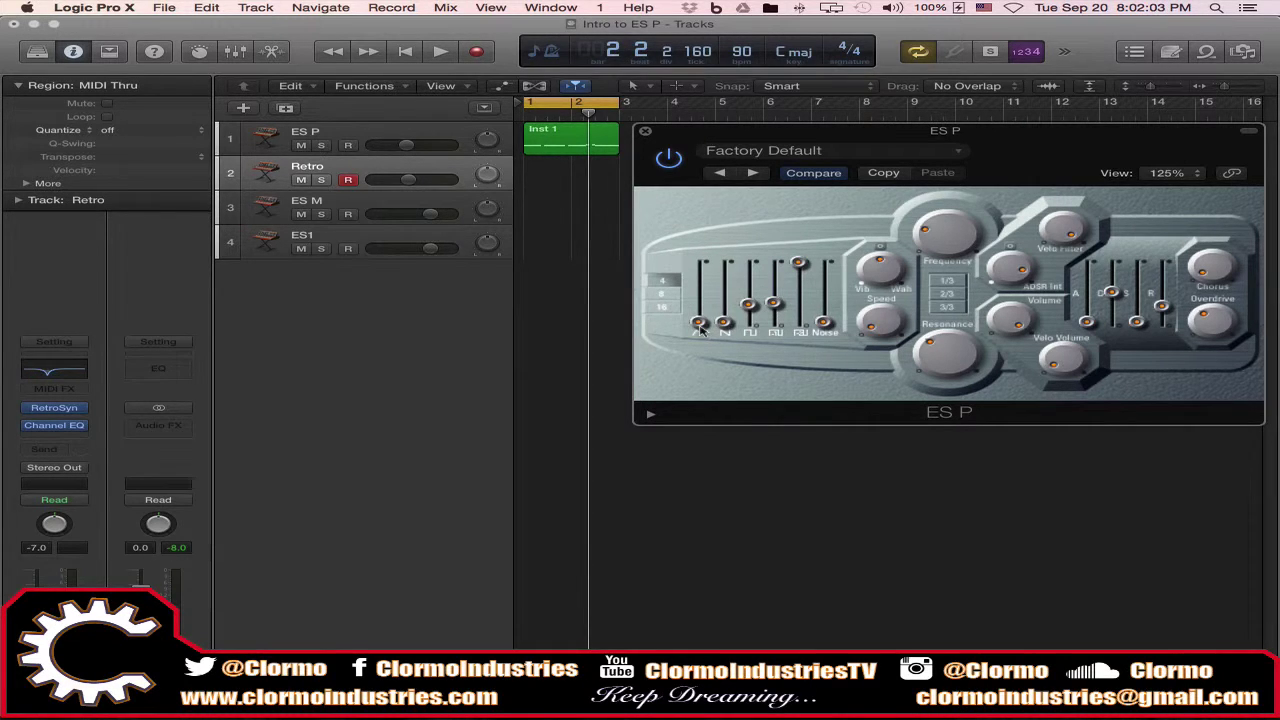
- Start the loop, raise the first waveform, lower the fifth, and toggle octave 8 then 4
key("space")
left_click_drag(700, 330, 704, 274)
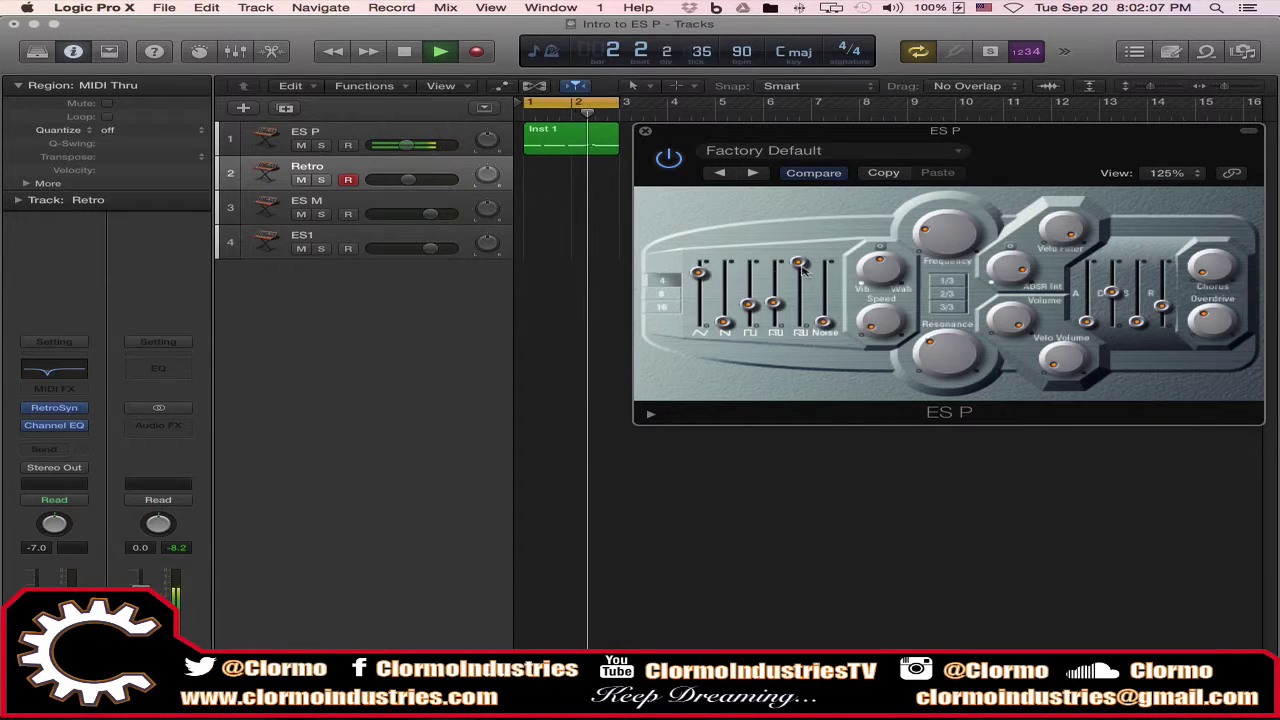
left_click_drag(802, 266, 782, 330)
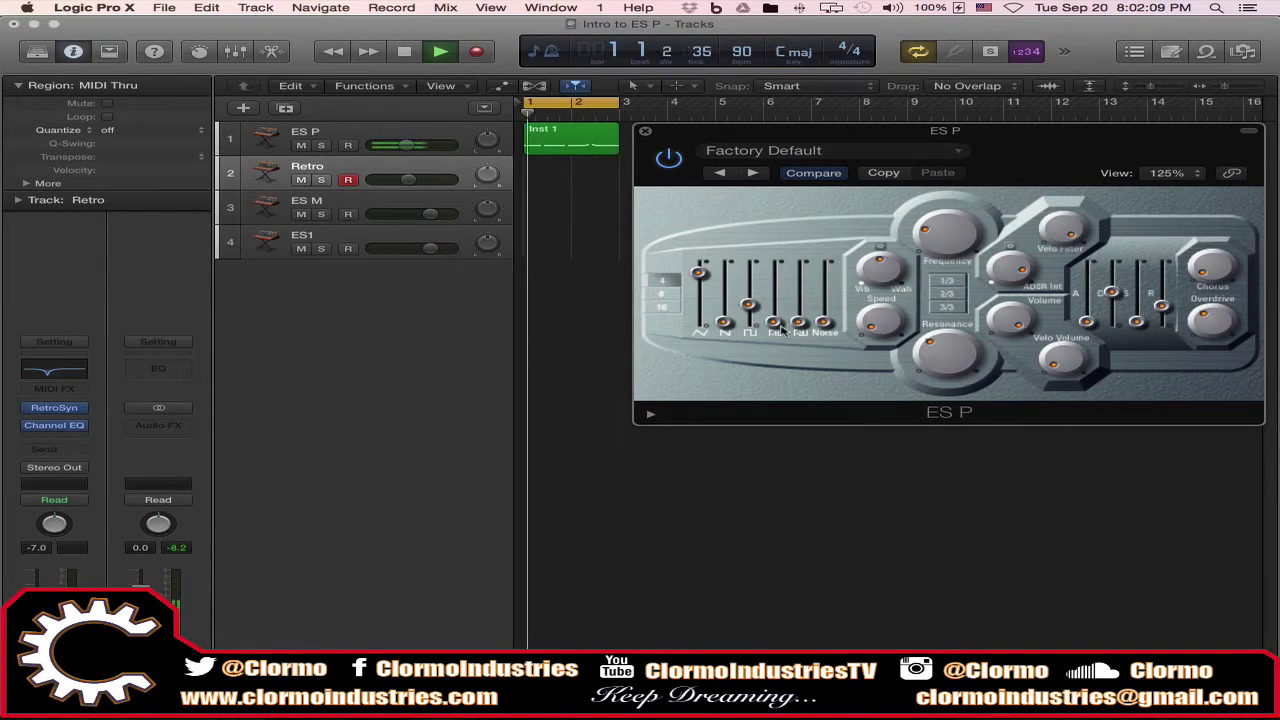
left_click_drag(700, 274, 750, 313)
left_click(662, 294)
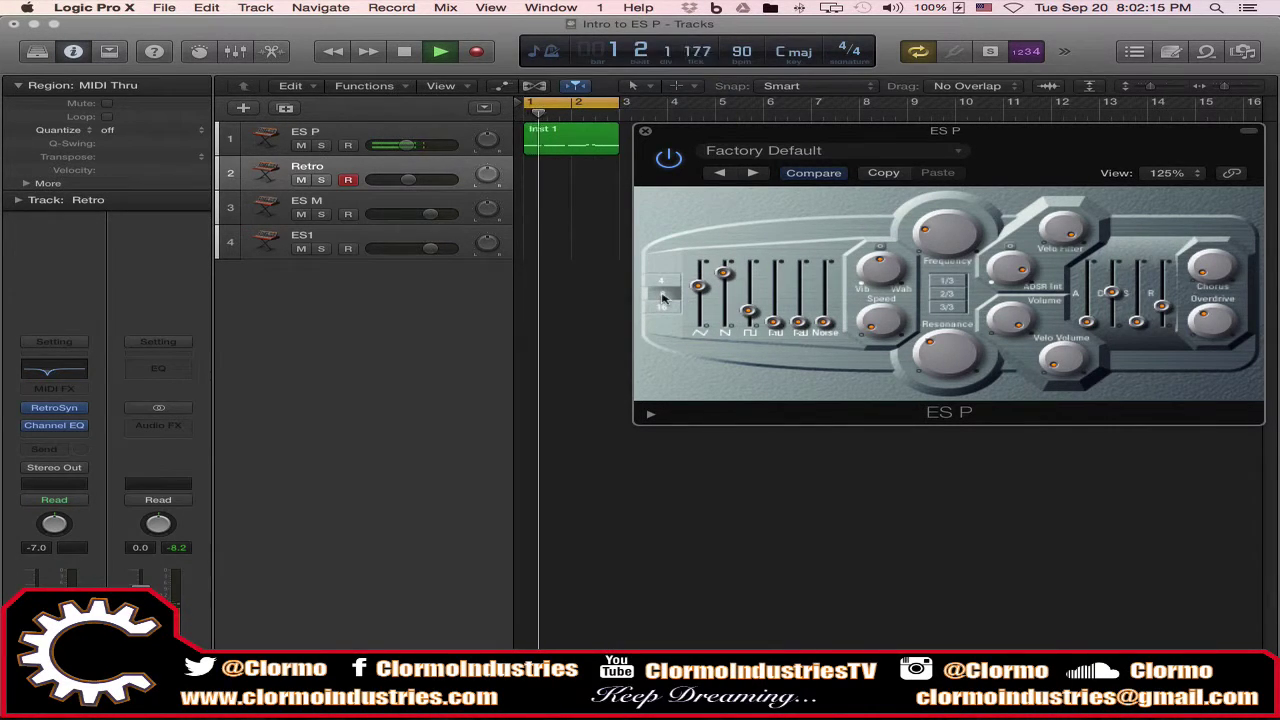
left_click(662, 282)
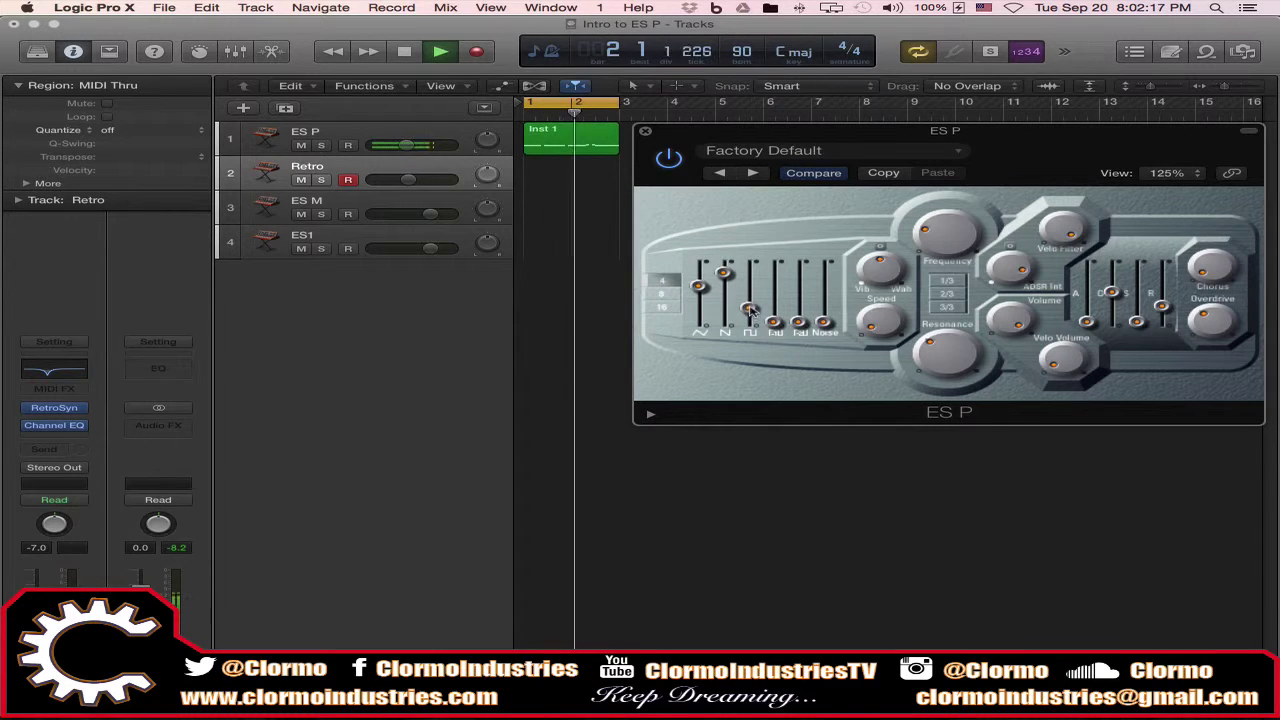
- Push Noise near maximum, nudge the square, first and second waveforms up, and lower Vib/Wah
left_click_drag(826, 325, 828, 287)
mouse_move(749, 308)
left_mouse_down()
mouse_move(743, 292)
mouse_move(698, 292)
mouse_move(752, 316)
left_mouse_up()
mouse_move(723, 272)
left_mouse_down()
mouse_move(723, 288)
mouse_move(723, 262)
mouse_move(700, 290)
mouse_move(723, 265)
left_mouse_up()
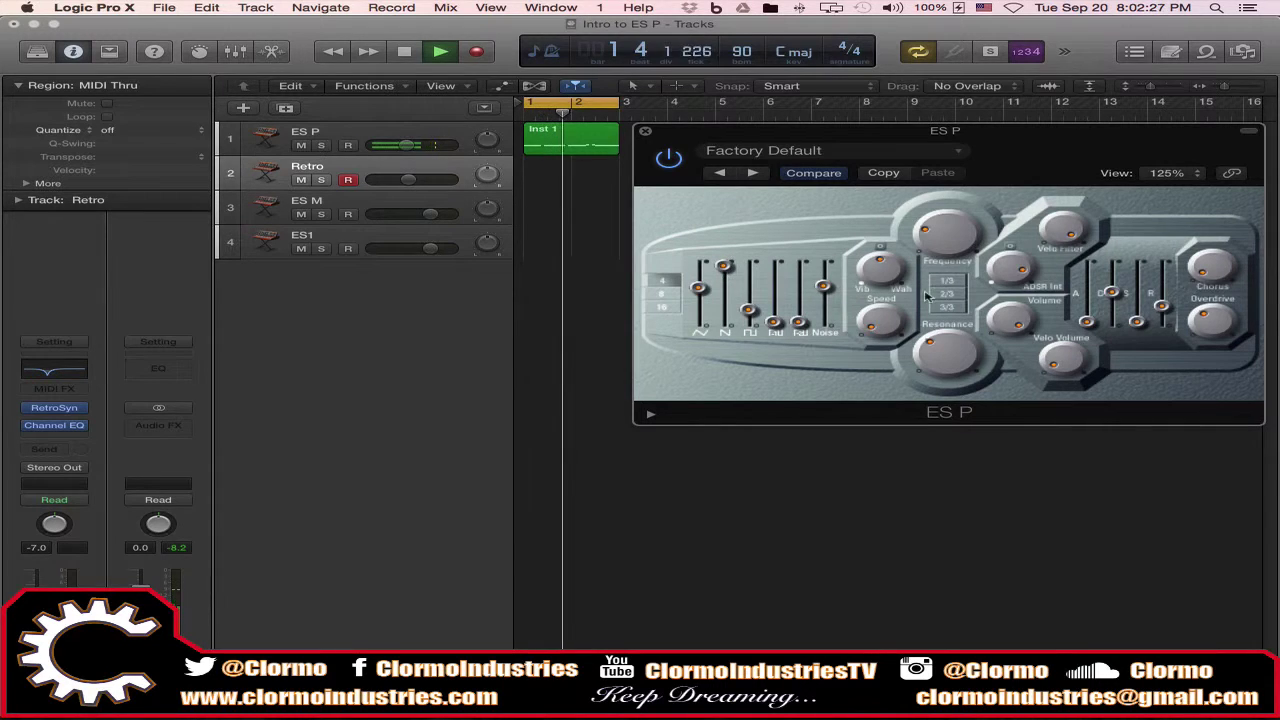
mouse_move(884, 268)
left_mouse_down()
mouse_move(884, 300)
mouse_move(880, 258)
left_mouse_up()
- Nudge vibrato Speed up, raise filter Frequency, increase Vib/Wah, and adjust ADSR Int
left_click_drag(883, 318, 882, 308)
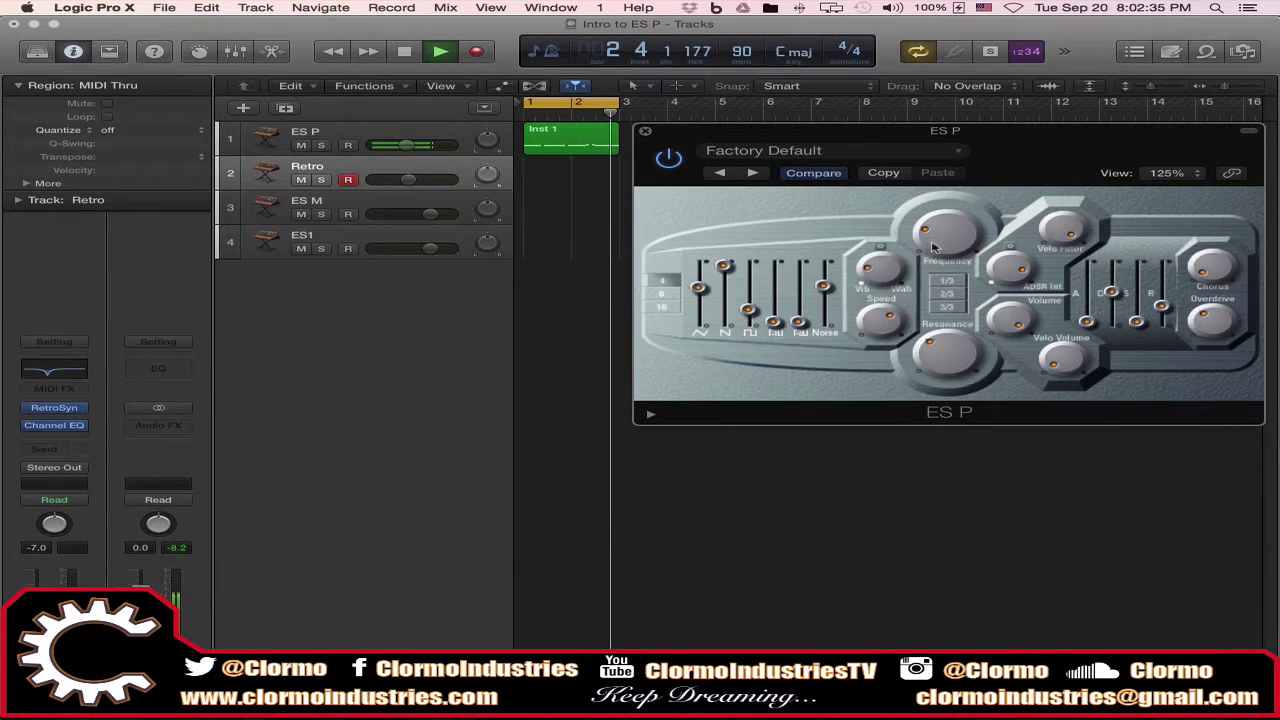
left_click_drag(941, 266, 939, 328)
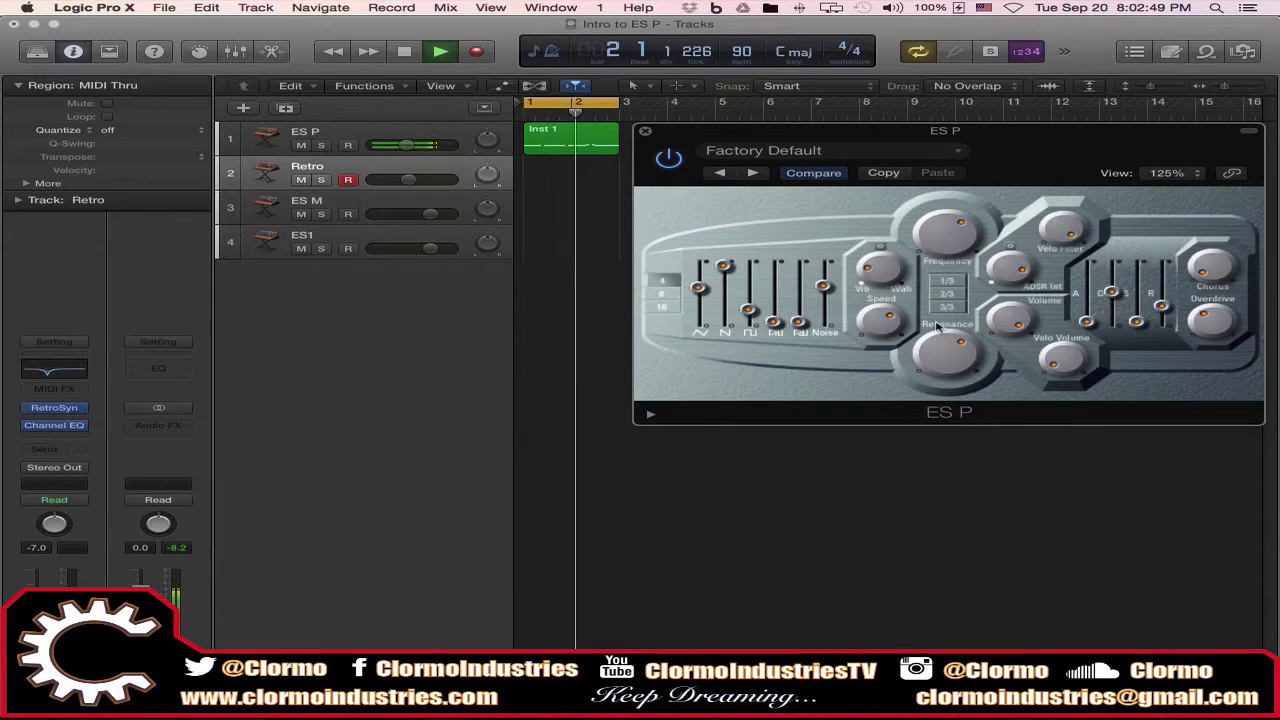
left_click_drag(875, 272, 873, 214)
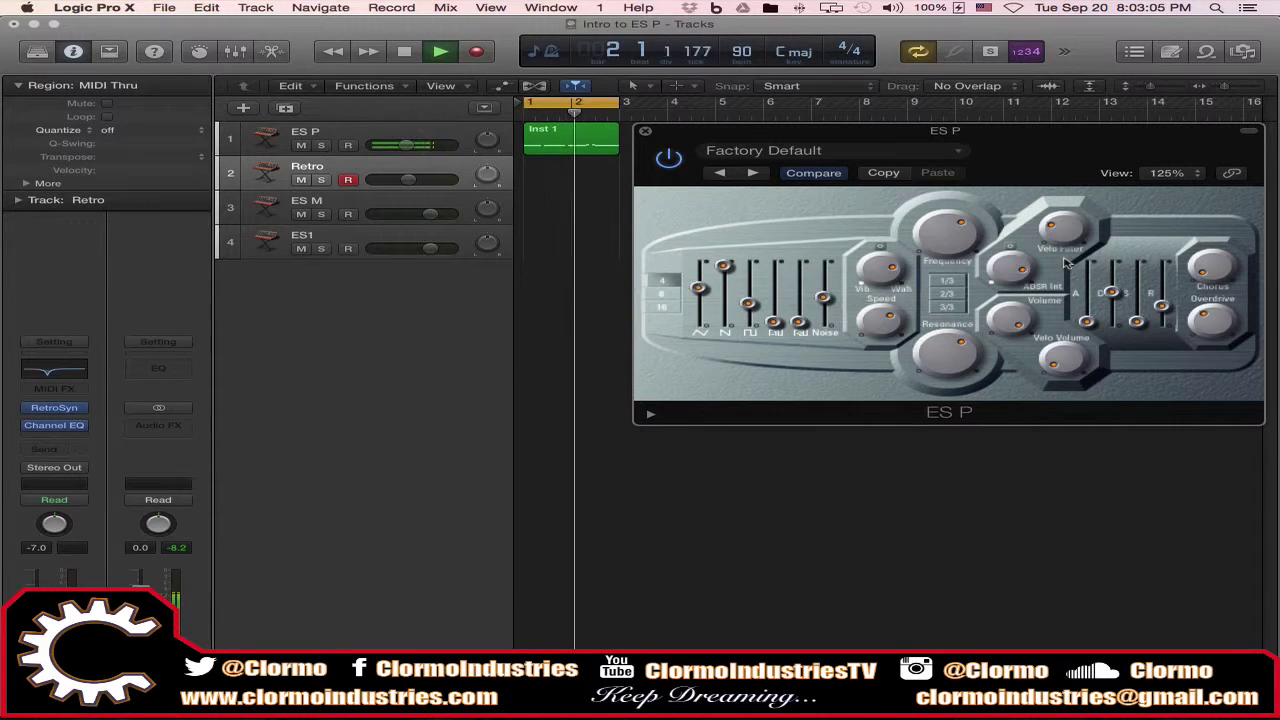
left_click_drag(1014, 272, 1022, 312)
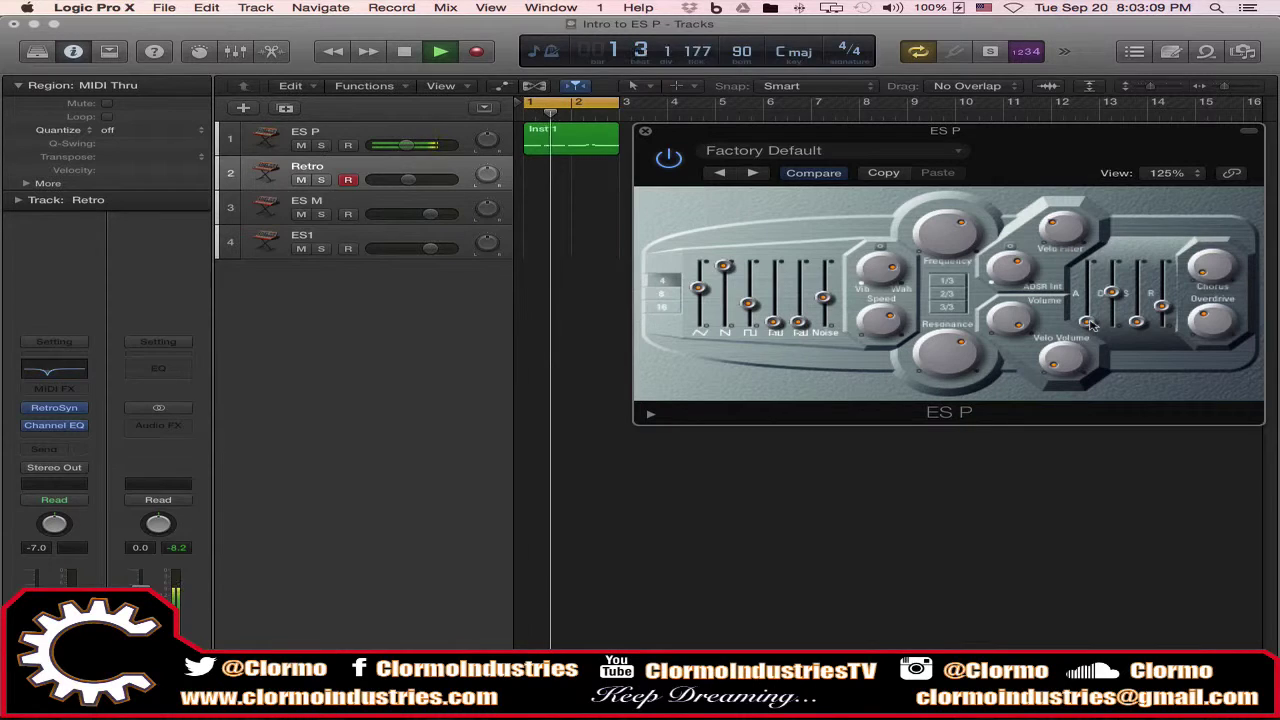
- Lengthen attack, shorten decay and release, set sustain slightly below middle, and raise Velo Volume
left_click_drag(1089, 323, 1088, 298)
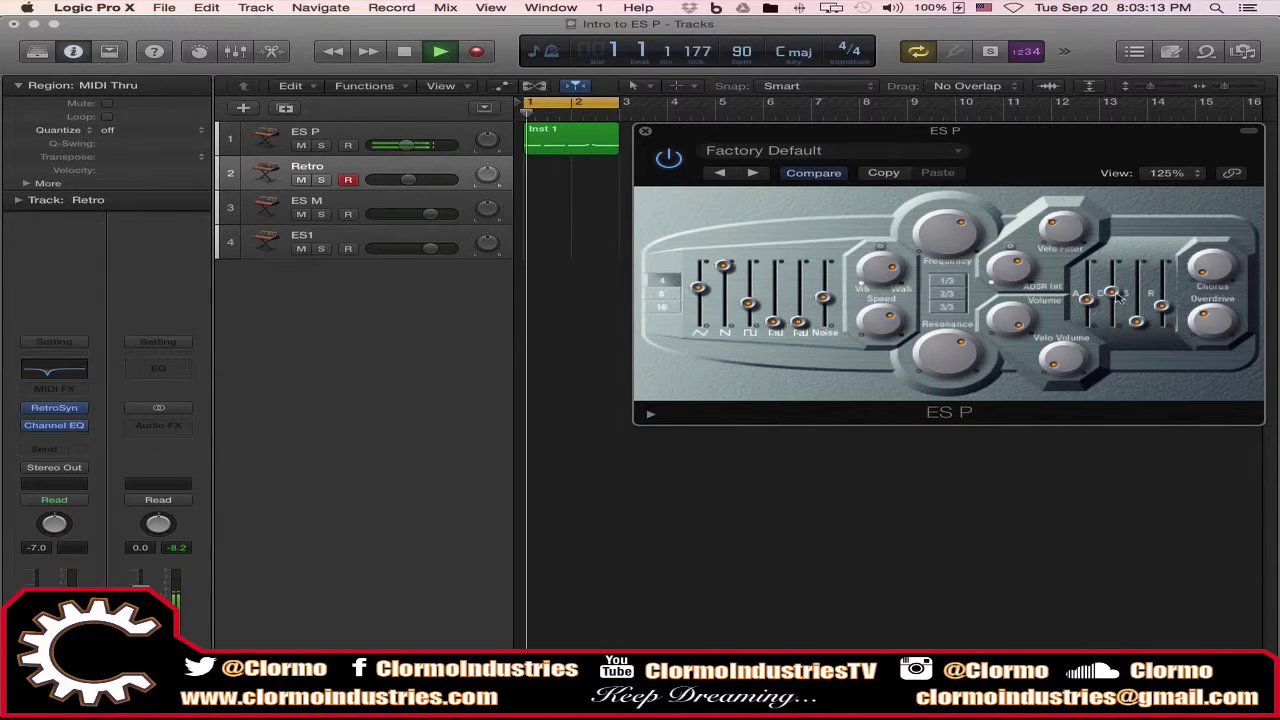
left_click_drag(1117, 298, 1163, 268)
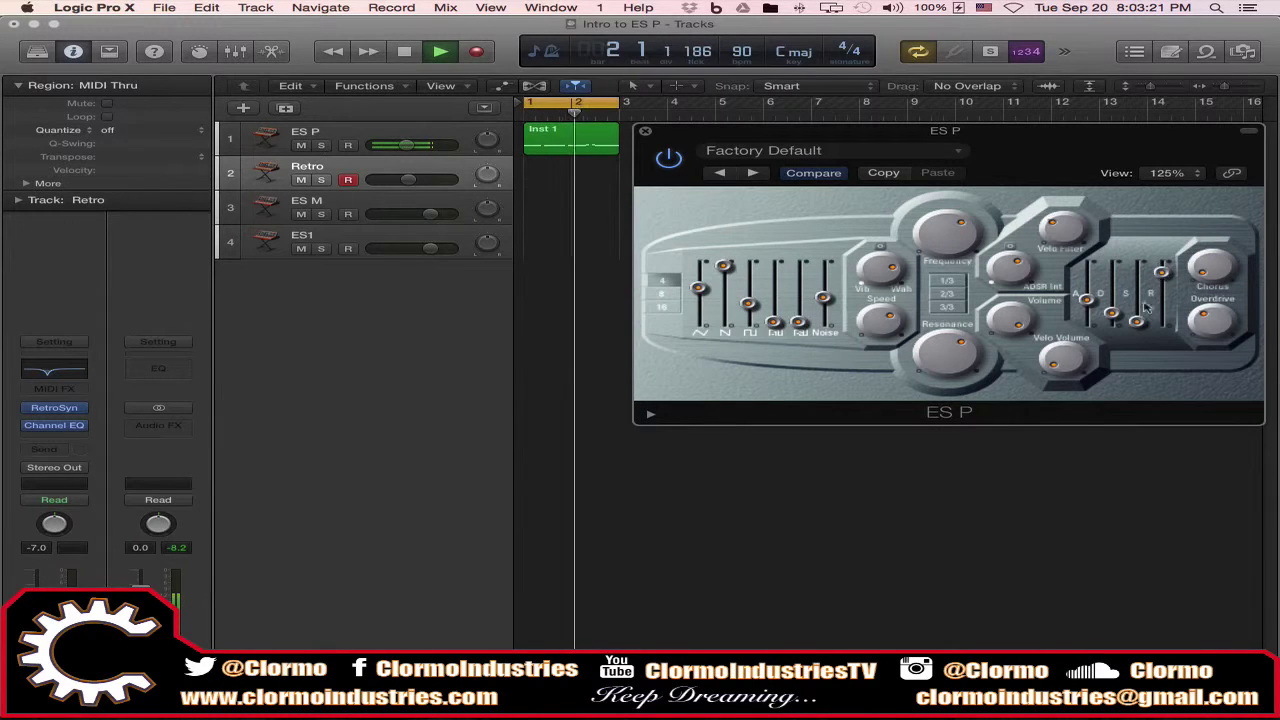
left_click_drag(1140, 322, 1138, 296)
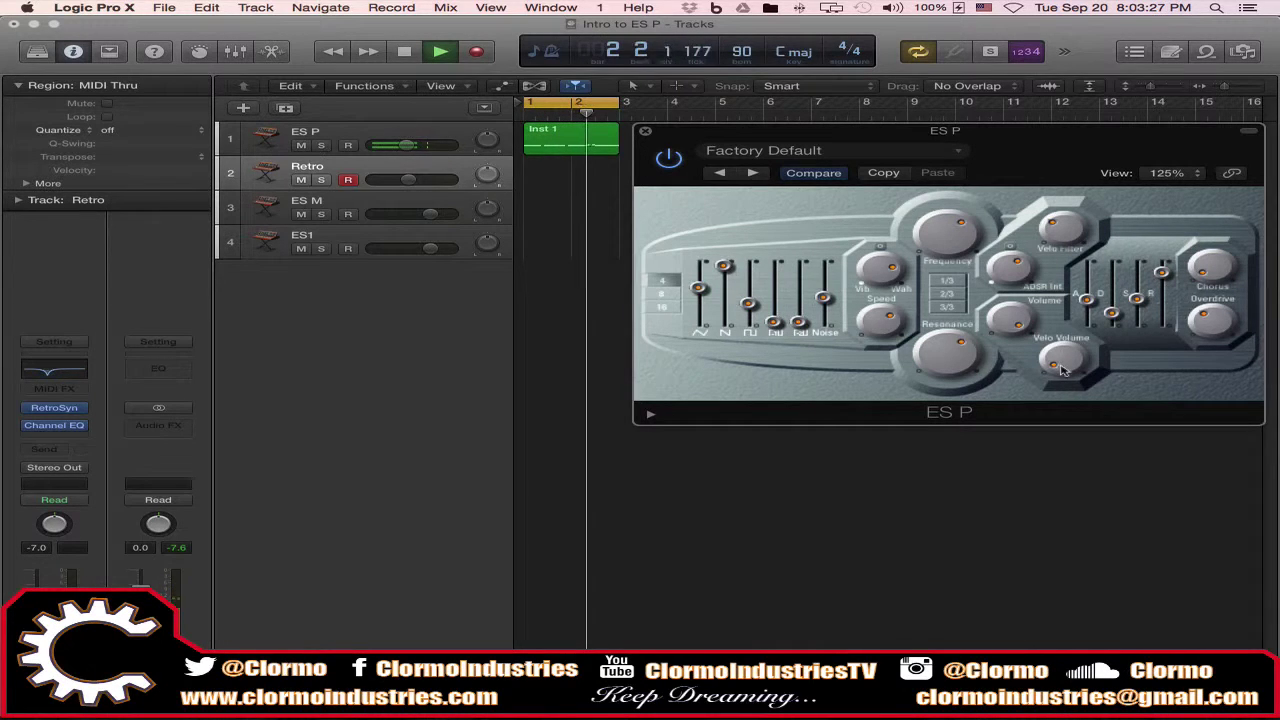
left_click_drag(1065, 370, 1073, 280)
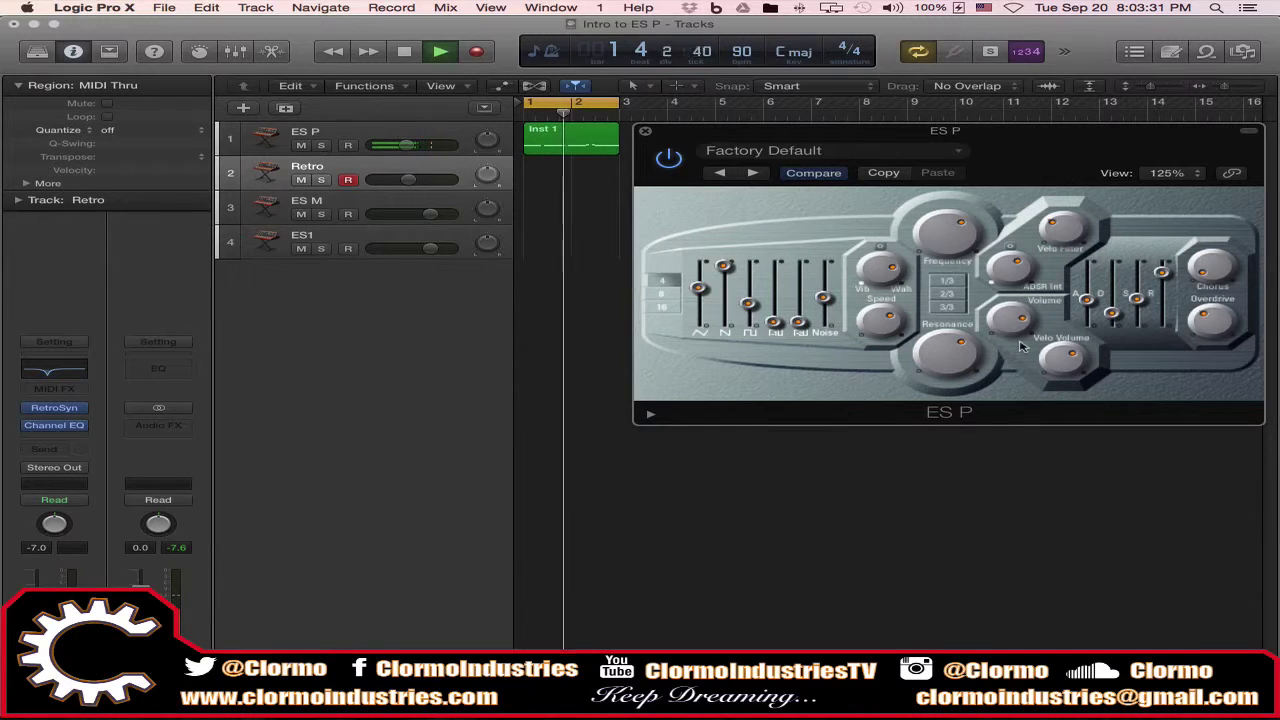
left_click_drag(1163, 273, 1147, 310)
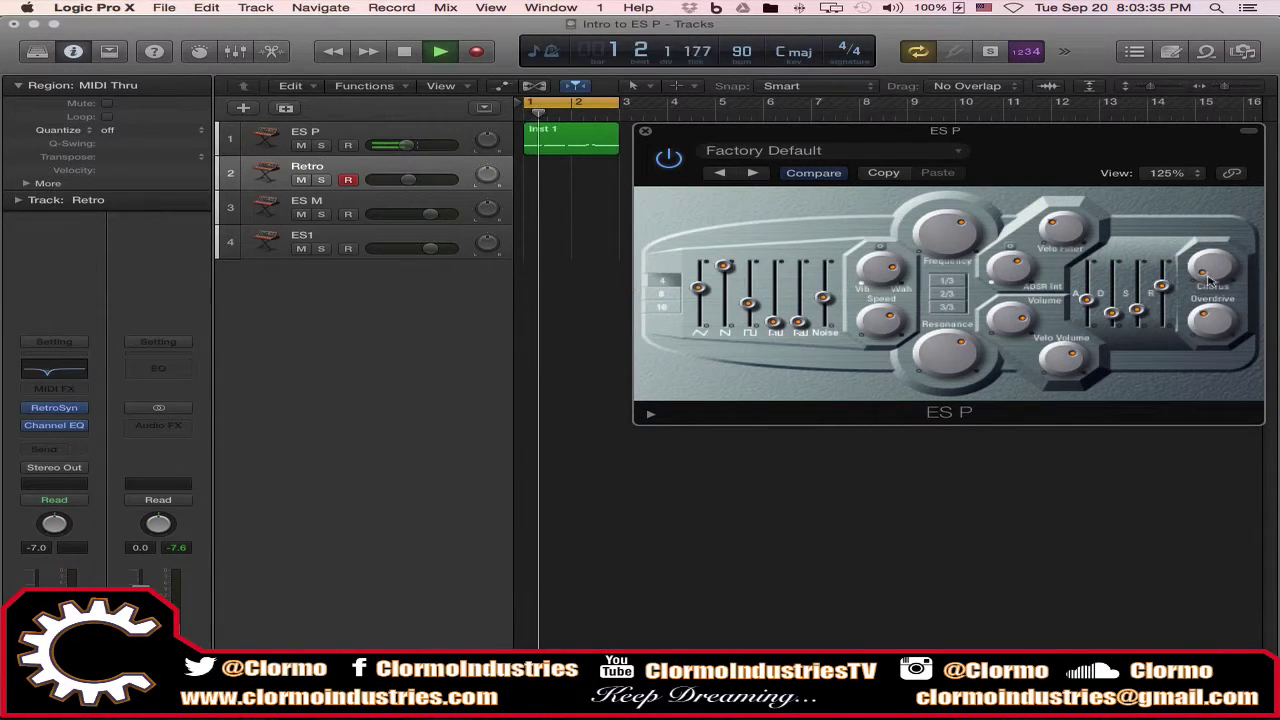
- Sweep the ES P Chorus knob up, then turn it back down
left_click_drag(1210, 276, 1215, 243)
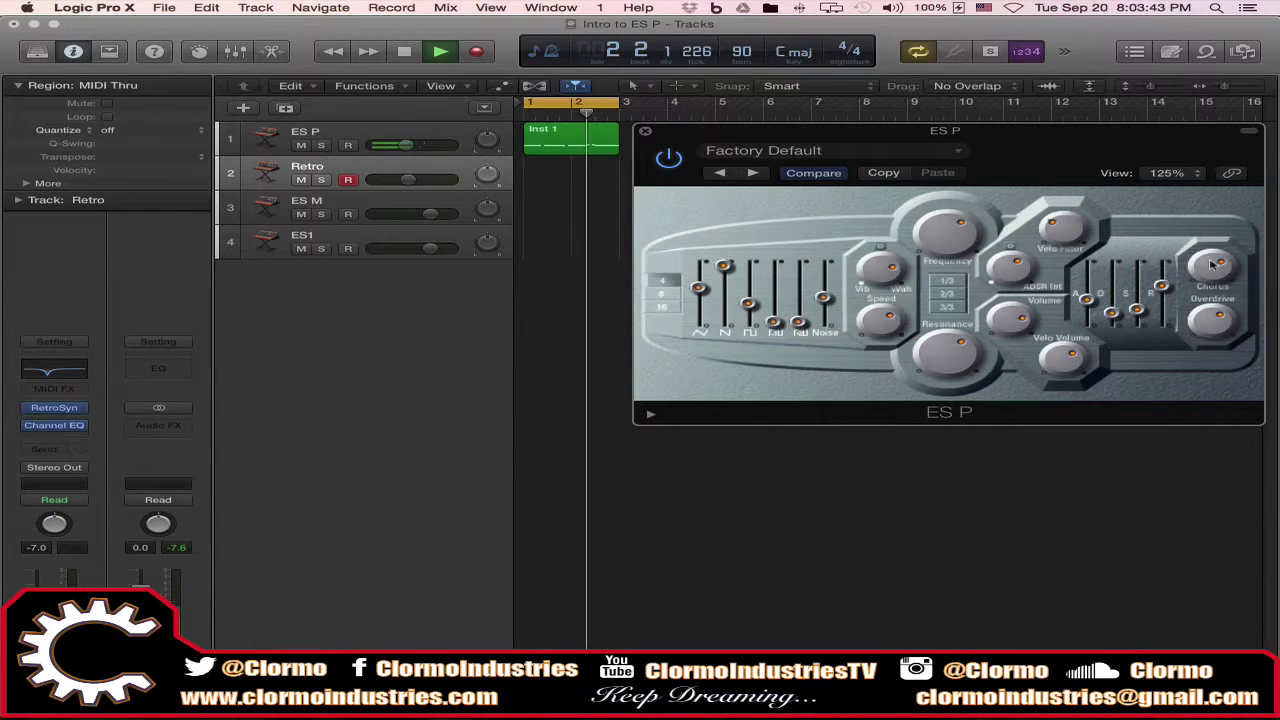
left_click_drag(1214, 262, 1215, 300)
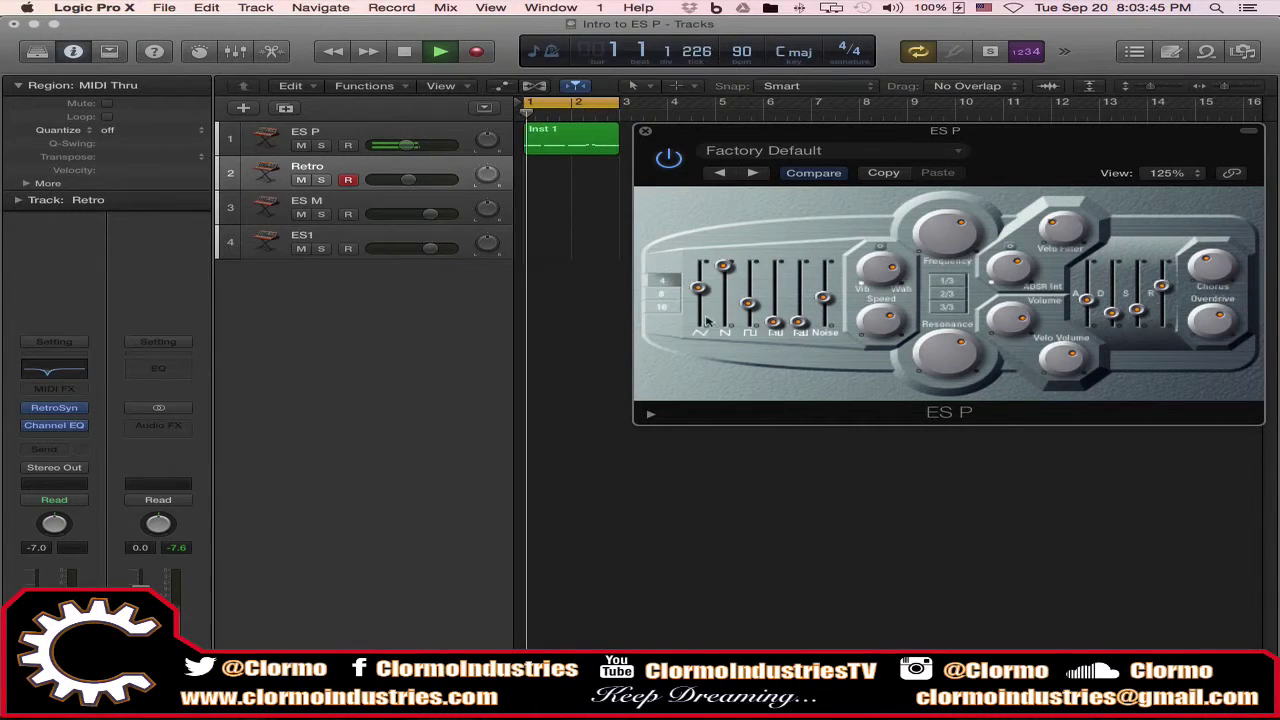
- Shuffle the waveform sliders, muting the first, and drop the oscillator to octave 16
left_click_drag(775, 323, 697, 358)
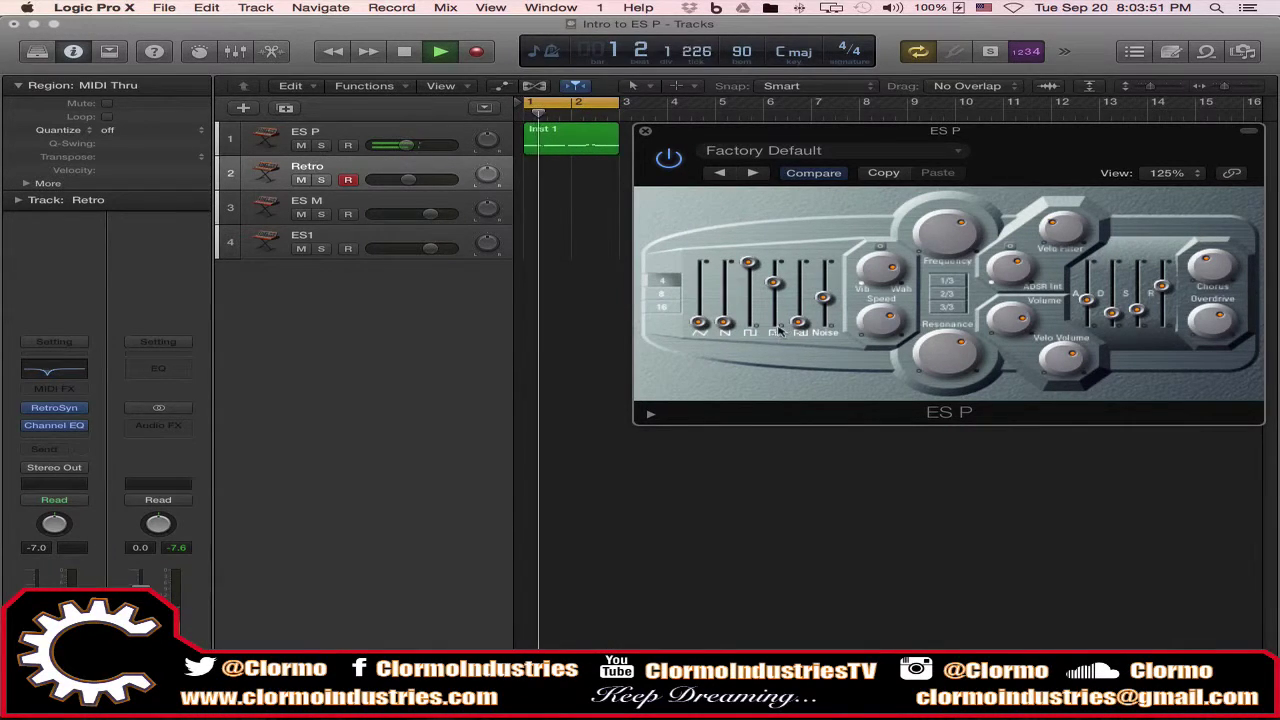
left_click_drag(748, 264, 737, 219)
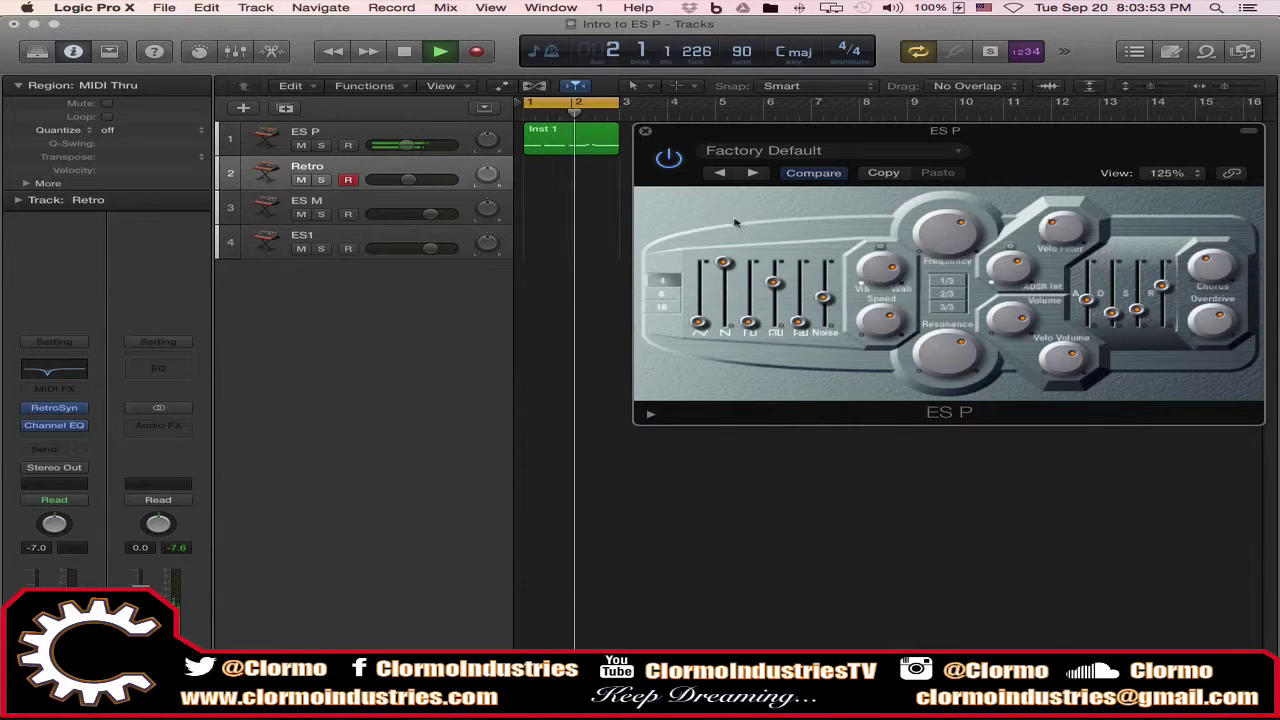
left_click_drag(774, 282, 778, 370)
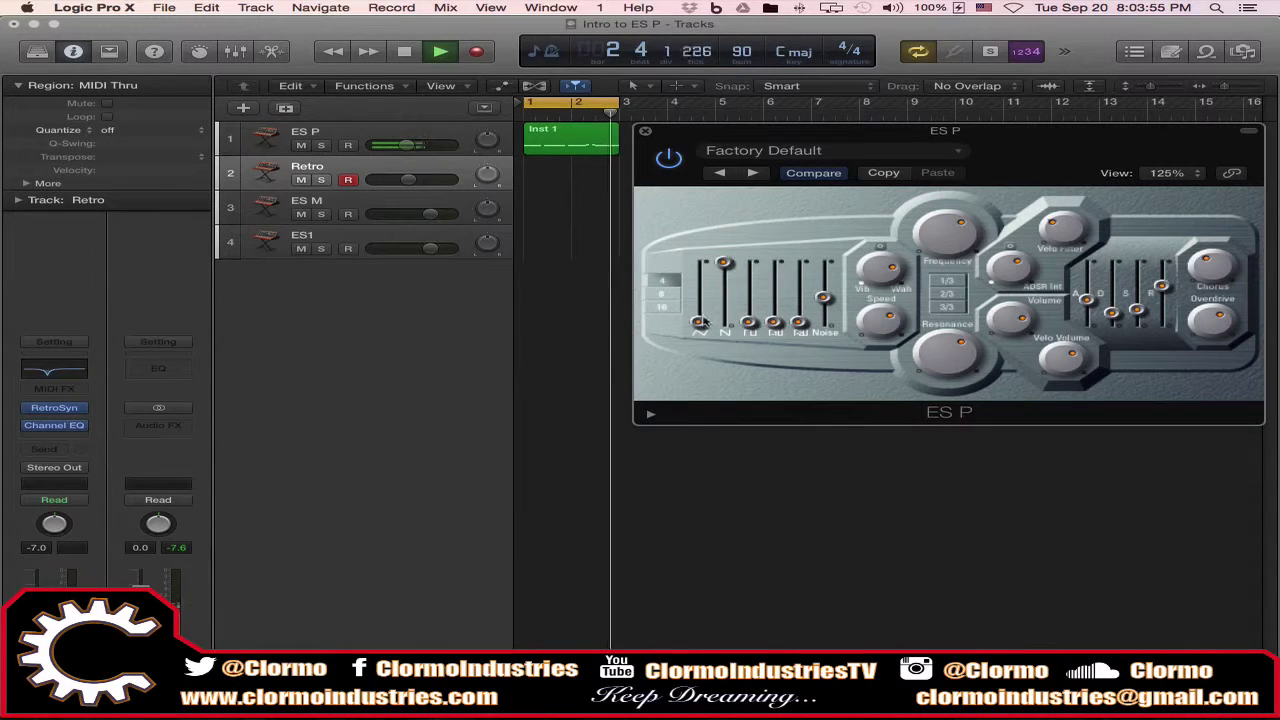
left_click_drag(698, 322, 722, 362)
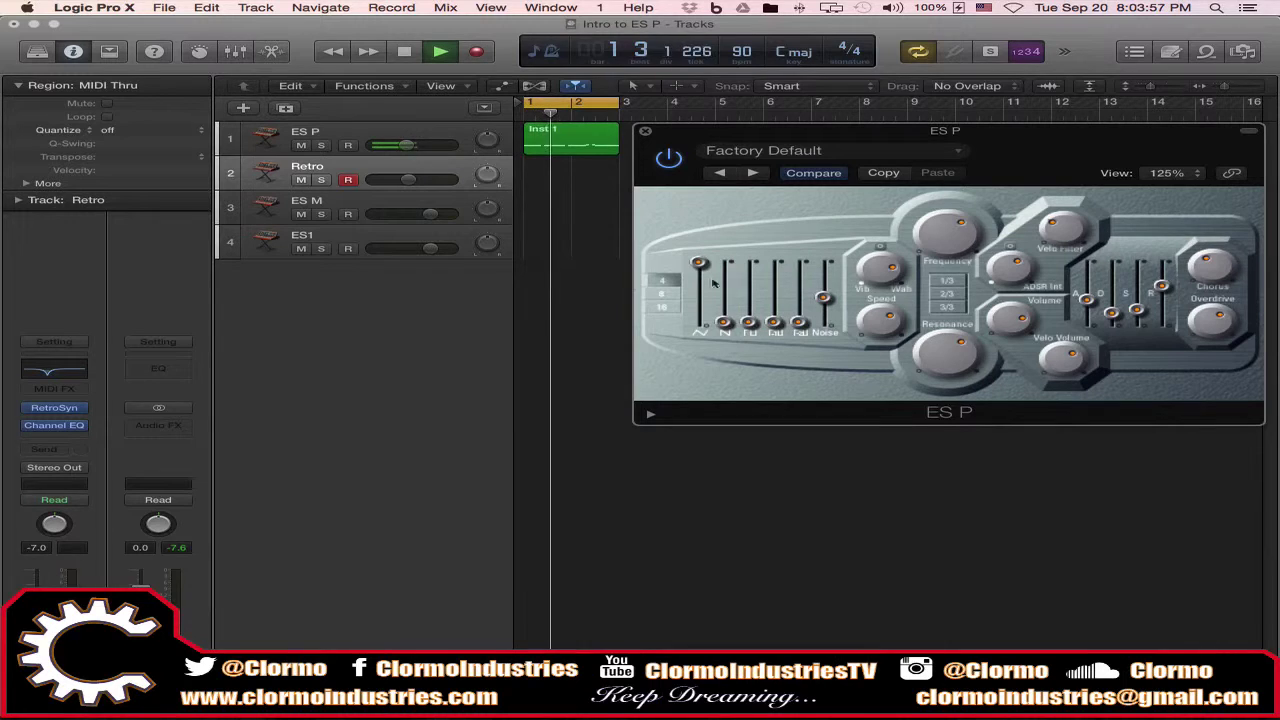
mouse_move(698, 262)
left_mouse_down()
mouse_move(698, 325)
mouse_move(698, 262)
left_mouse_up()
left_click(661, 307)
- Blend all five waveforms at new levels, then stop playback
left_click_drag(729, 322, 748, 263)
left_click_drag(773, 322, 773, 304)
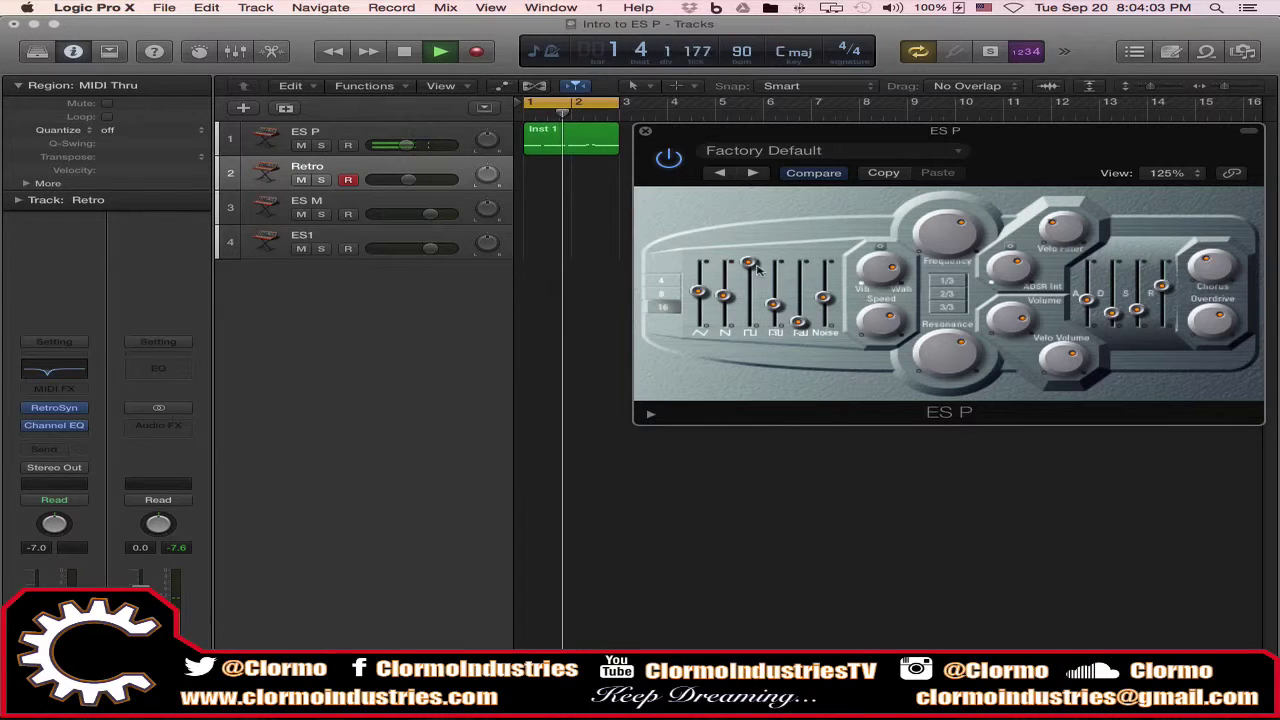
left_click_drag(748, 262, 748, 272)
left_click_drag(798, 322, 828, 314)
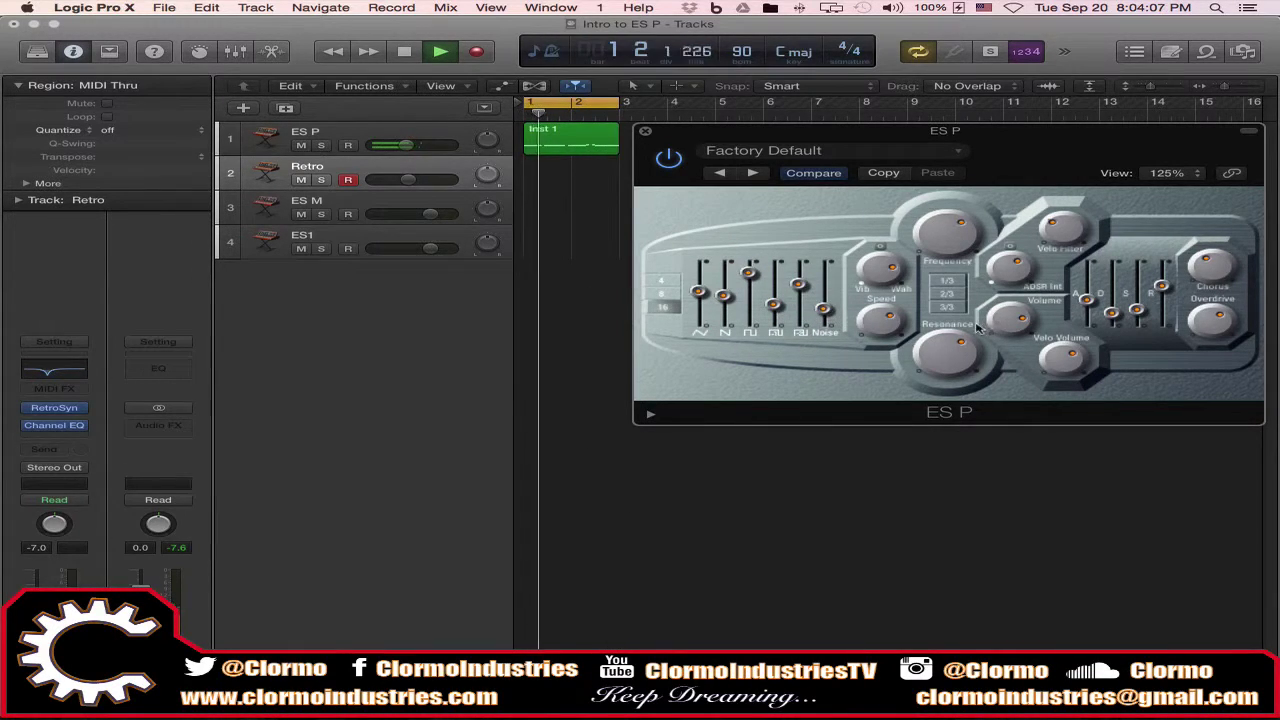
key("space")
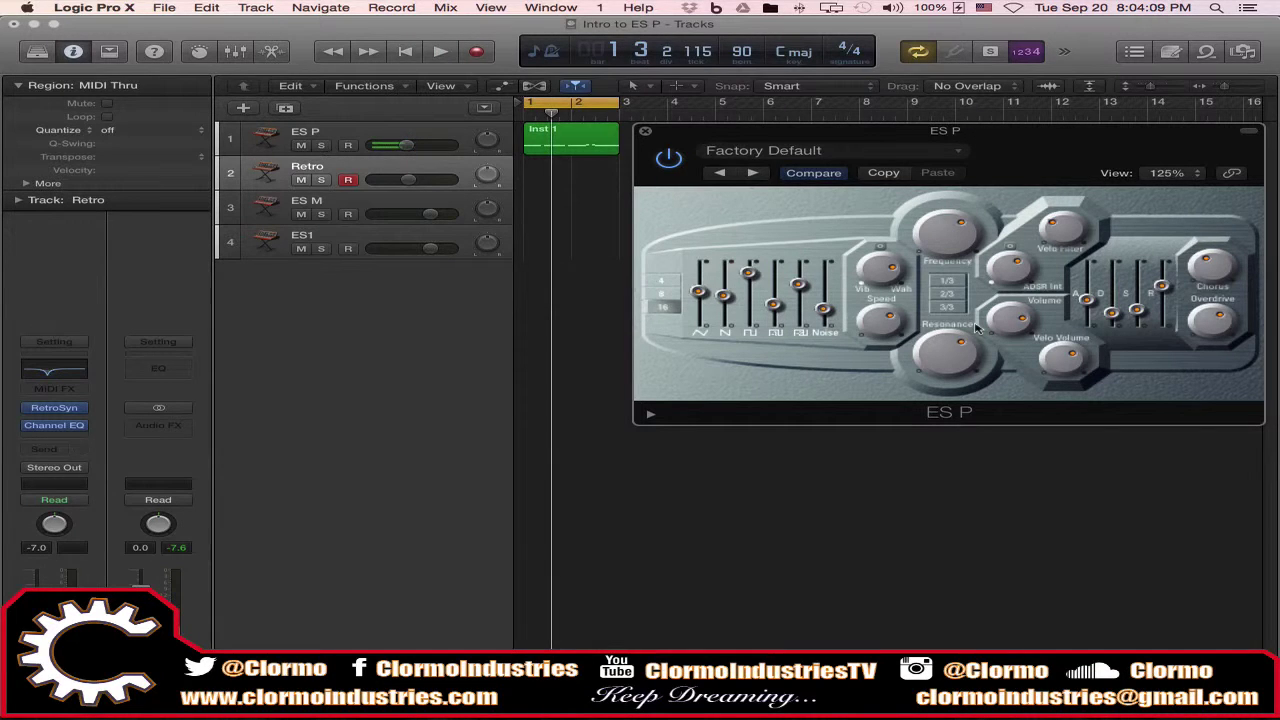
- Move the playhead back to bar 1 and select the ES M track
key("Return")
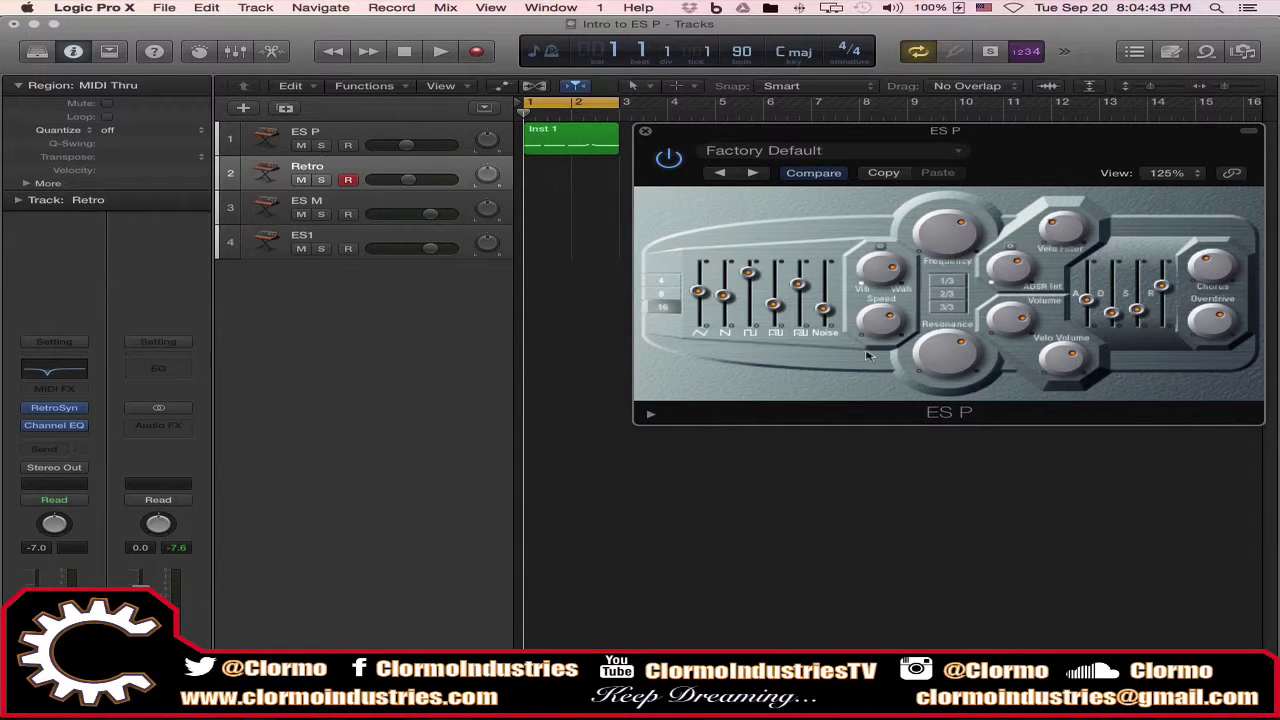
left_click(375, 208)
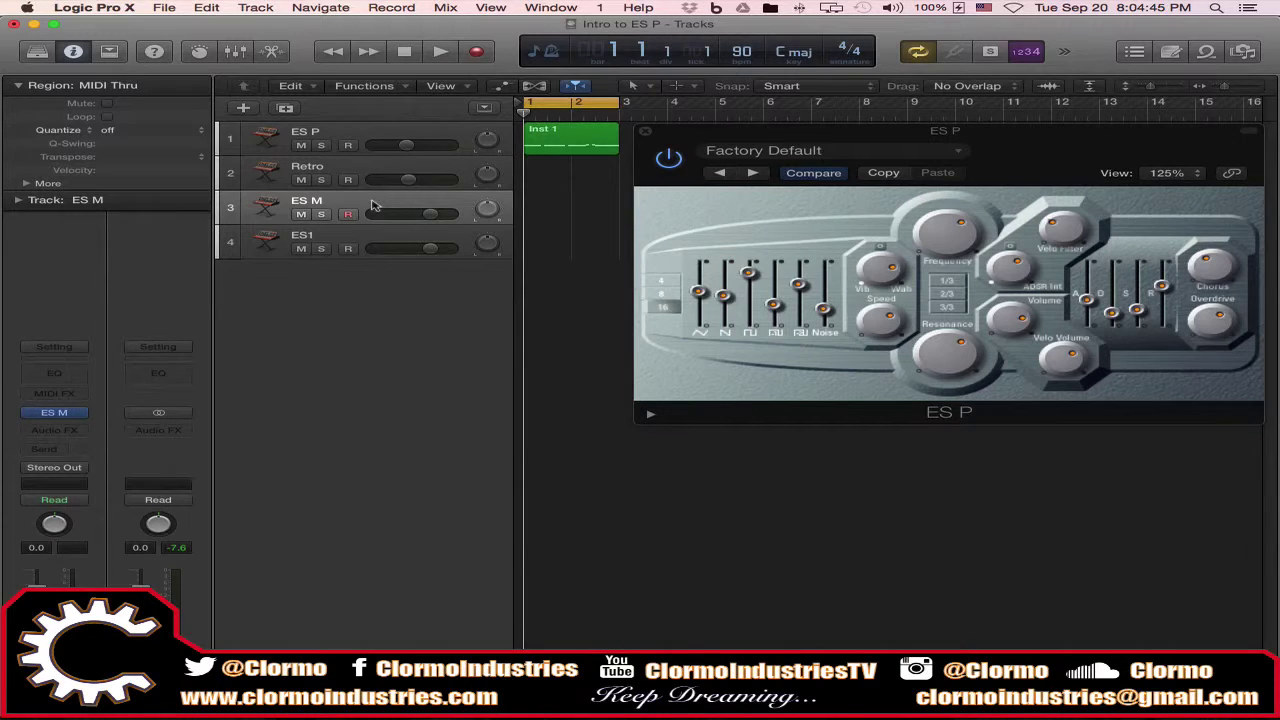
- Reselect the ES P track and bring its ES P synth plug-in window forward
left_click(361, 137)
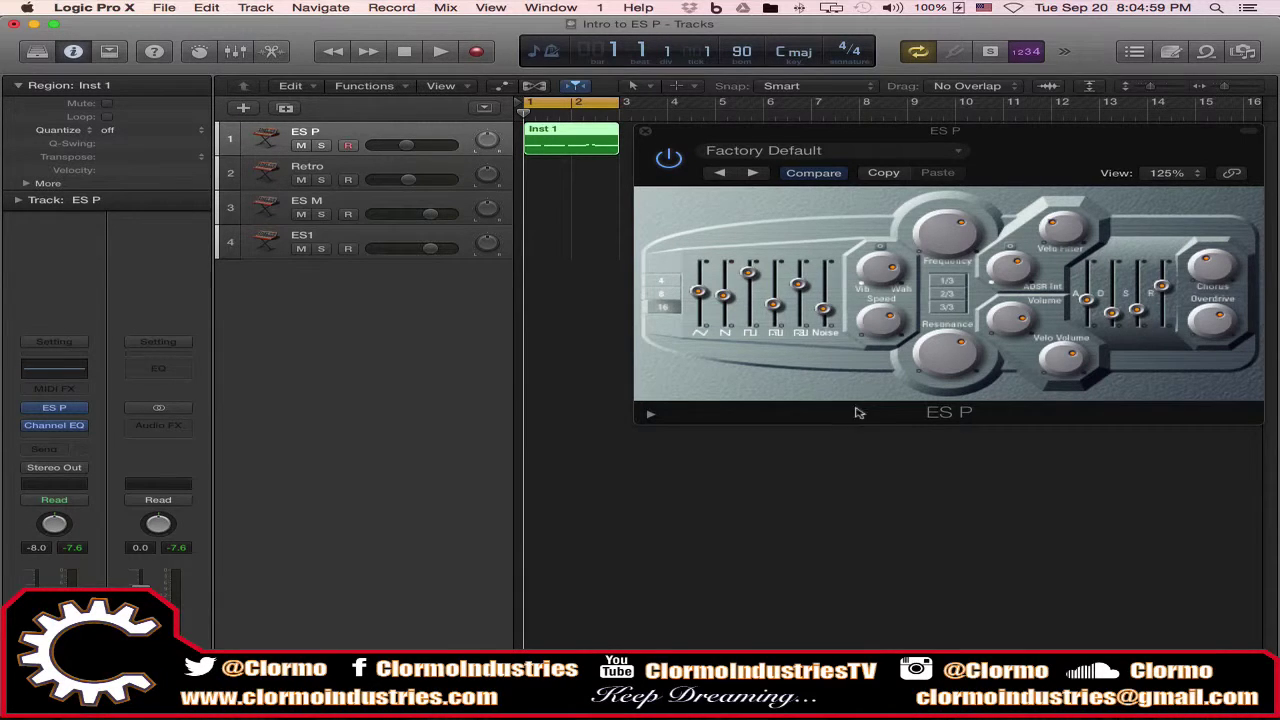
left_click(892, 411)
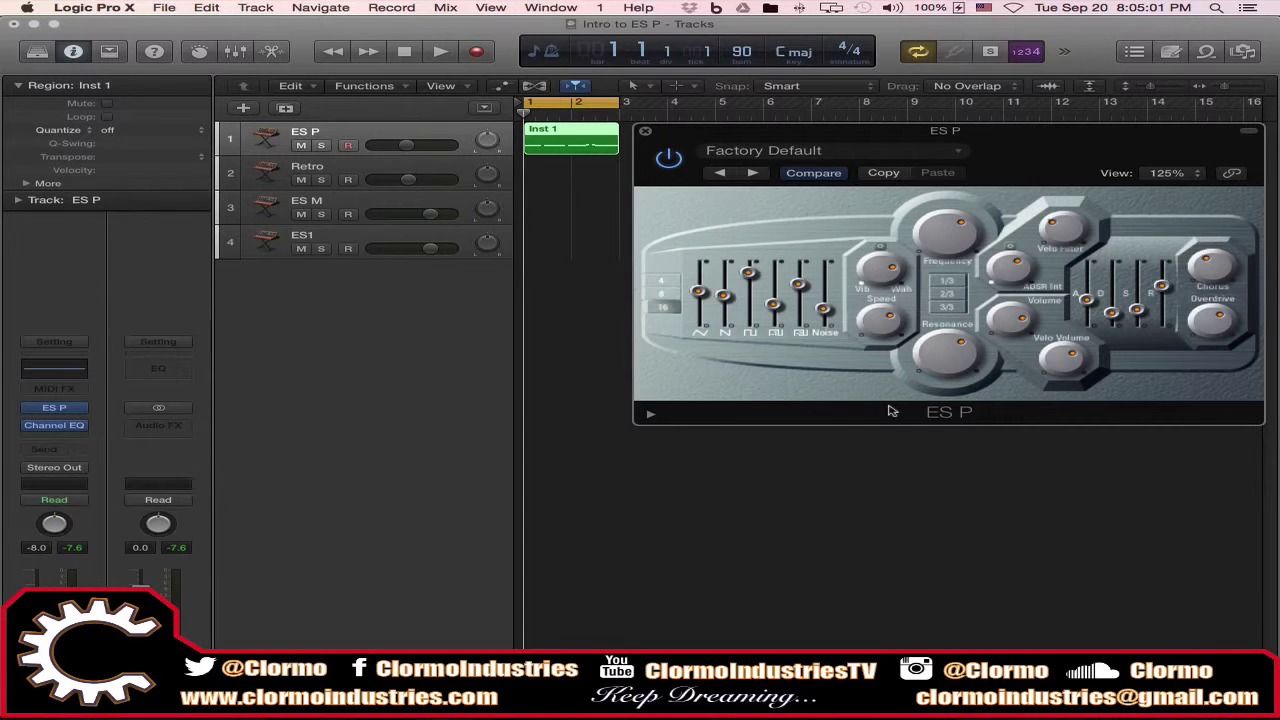